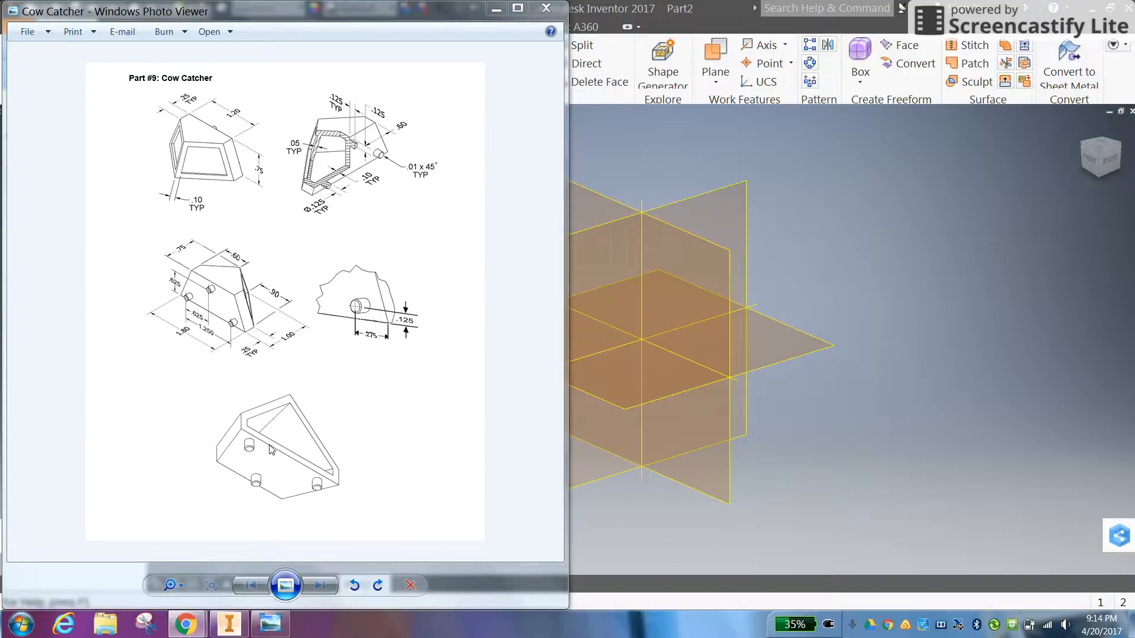
Switch to Inventor and start a 2D sketch on the horizontal XZ origin plane
click(771, 288)
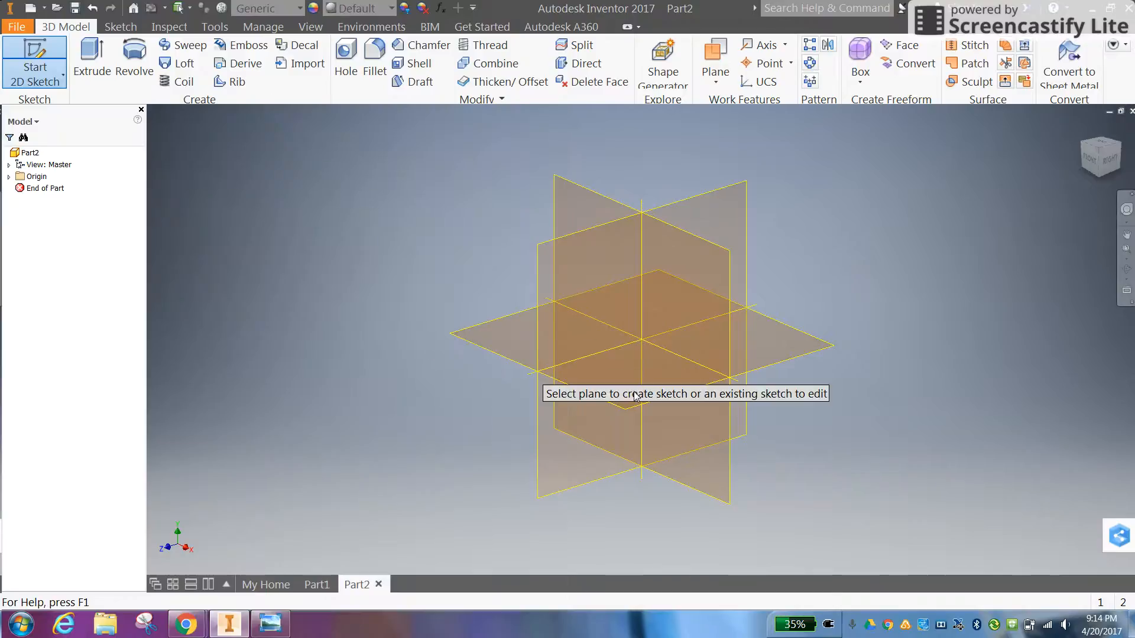
click(617, 408)
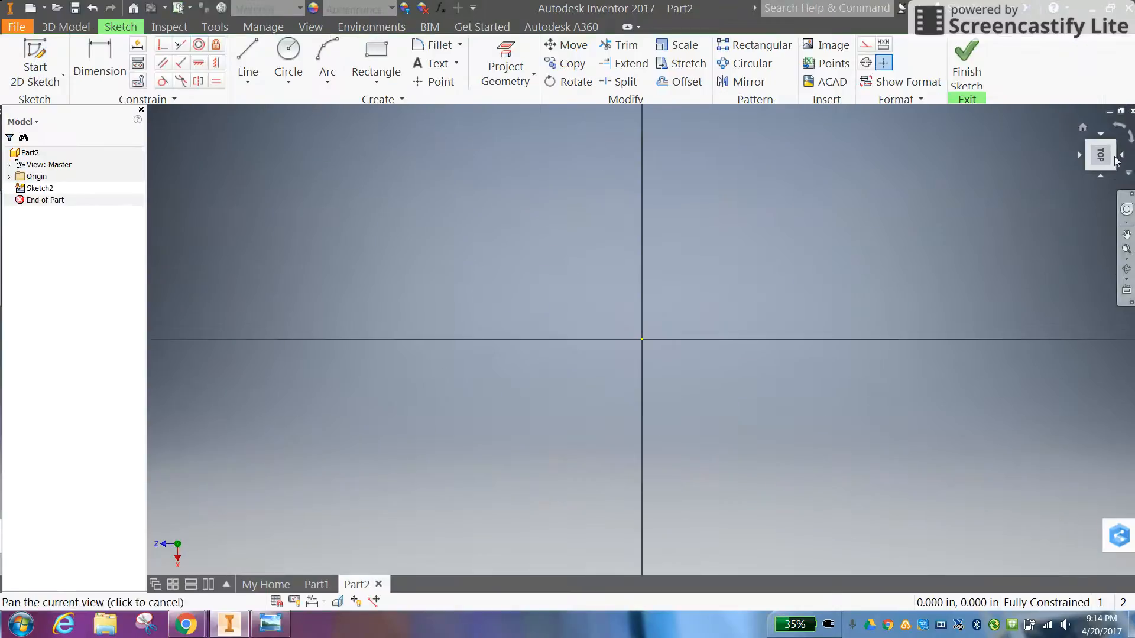
click(1116, 132)
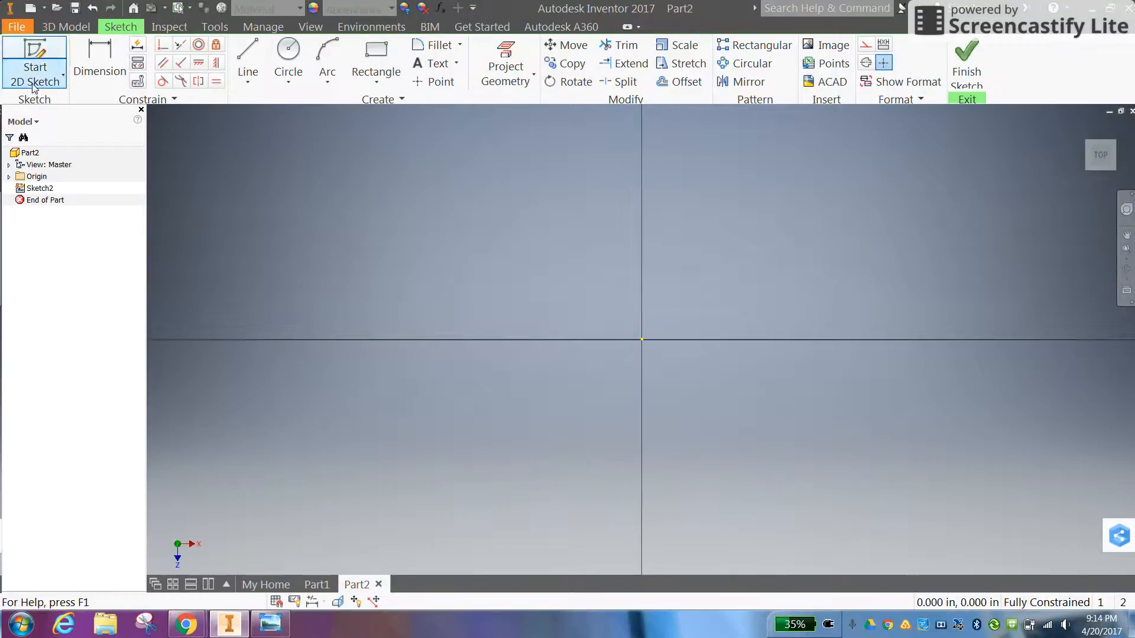
Sketch a horizontal base line 1.8 in long, starting at the origin
click(247, 59)
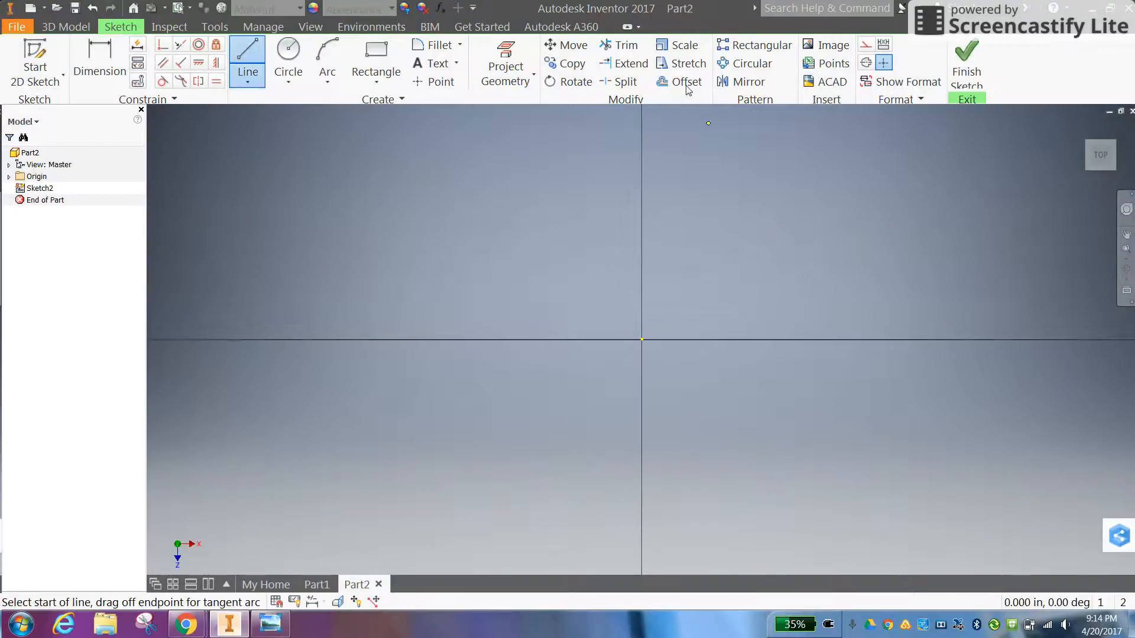
click(642, 340)
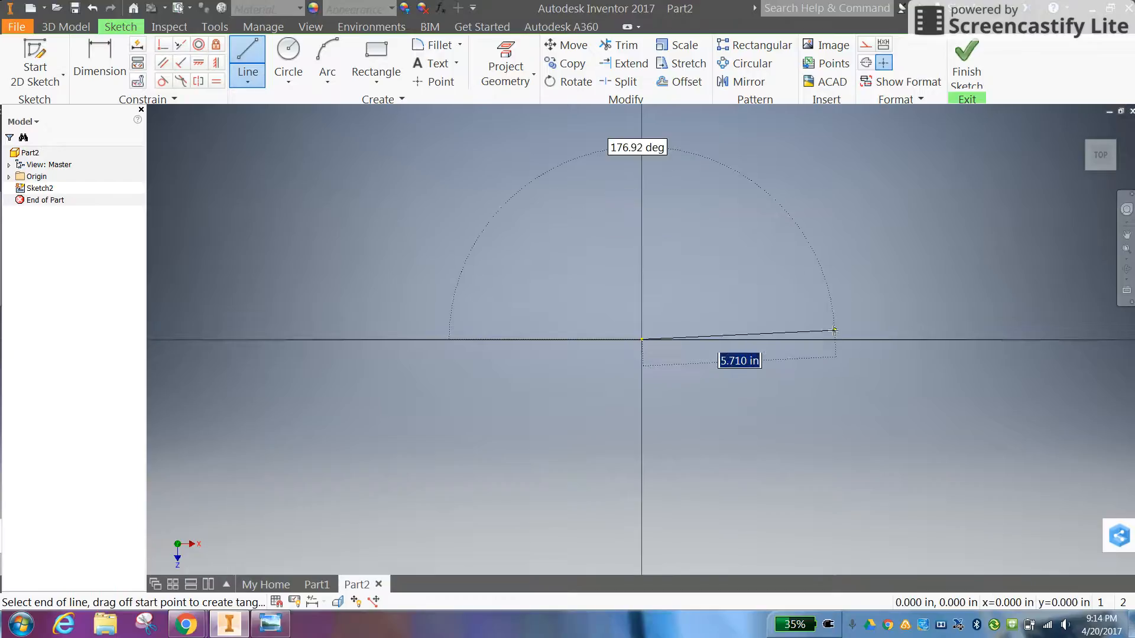
text(1.8)
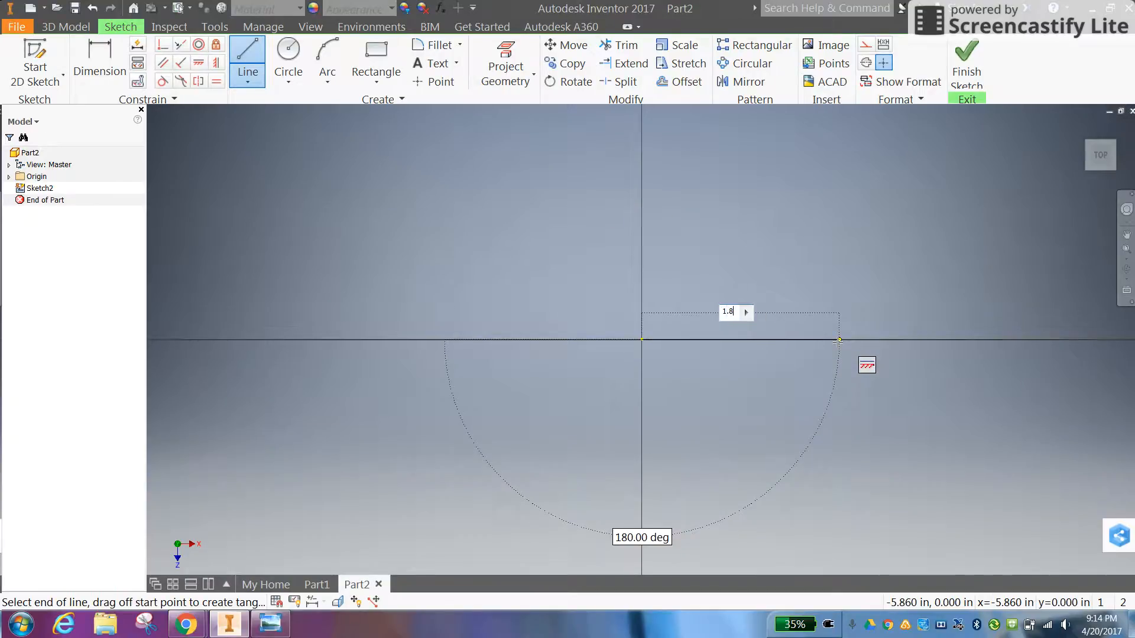
key(Return)
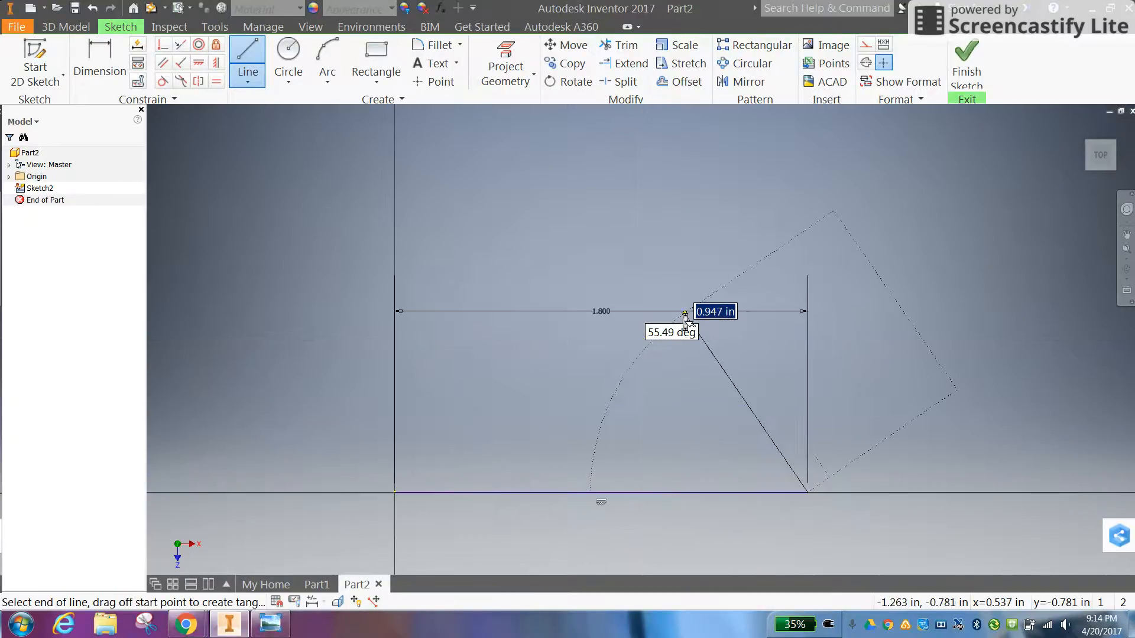
Close the outline with a vertical right edge including a 0.25 in segment, two sloped lines meeting at a peak, and a short left edge to the origin
click(808, 453)
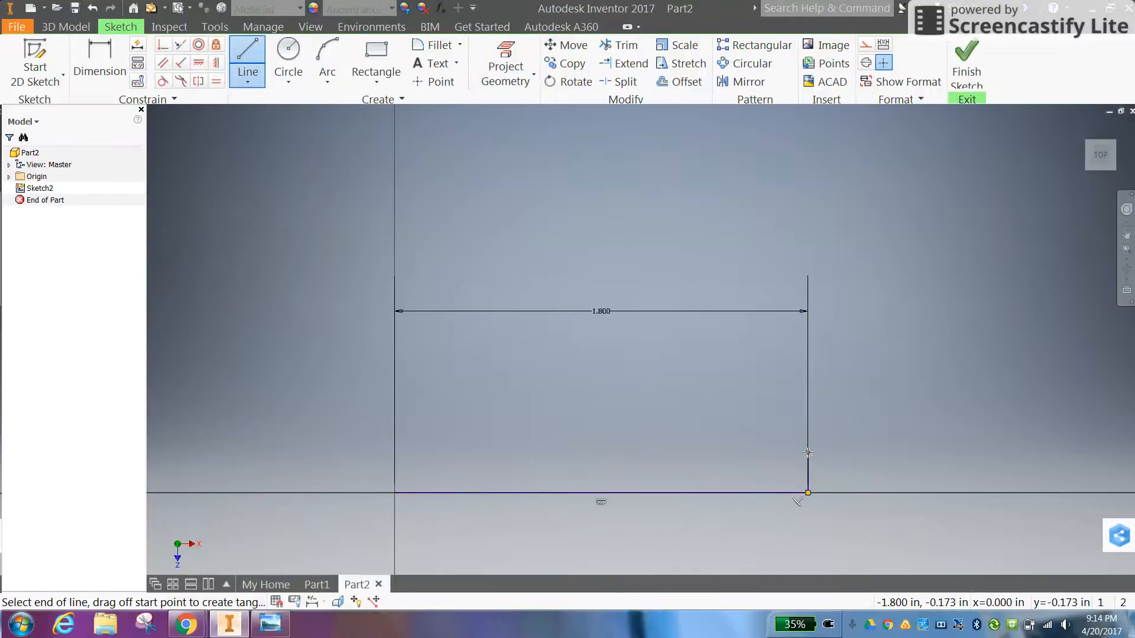
text(0.25)
key(Return)
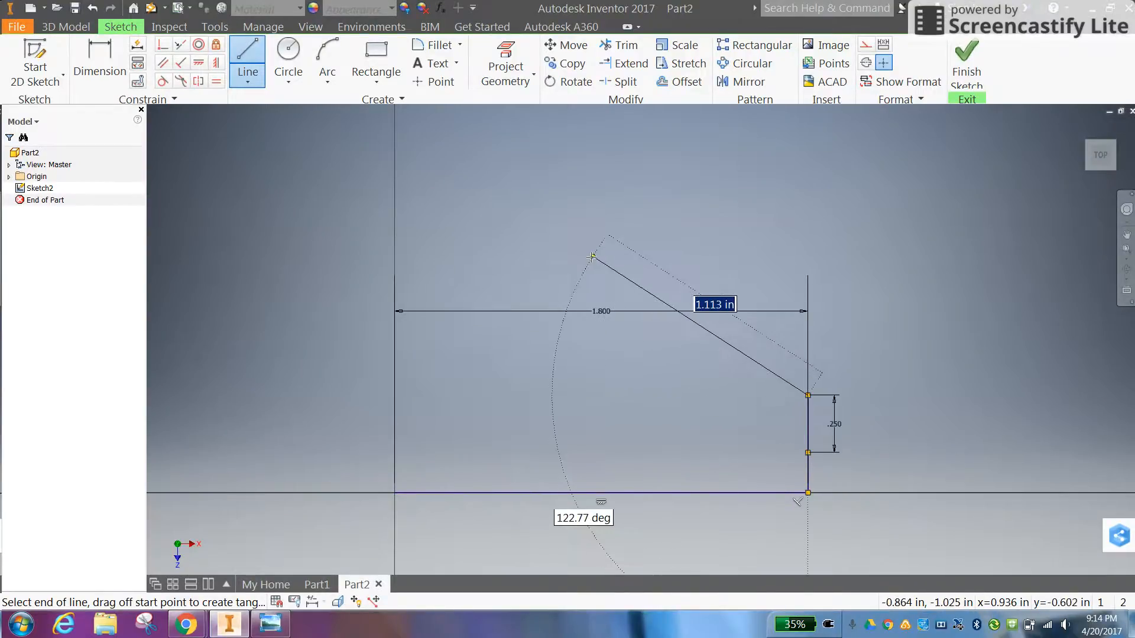
click(590, 257)
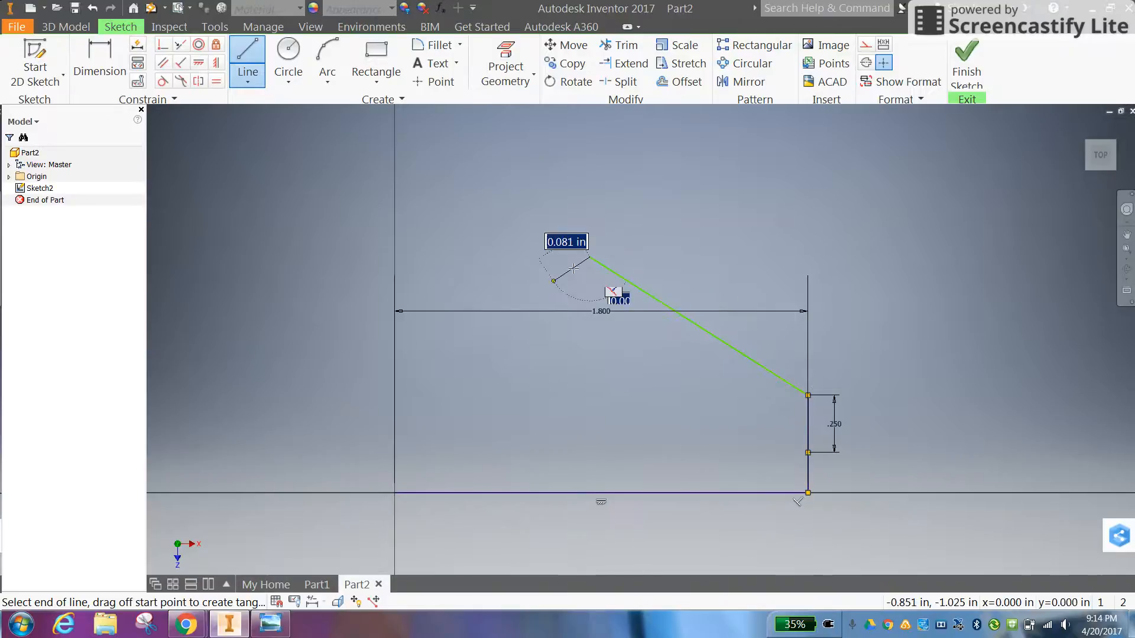
click(394, 424)
click(394, 492)
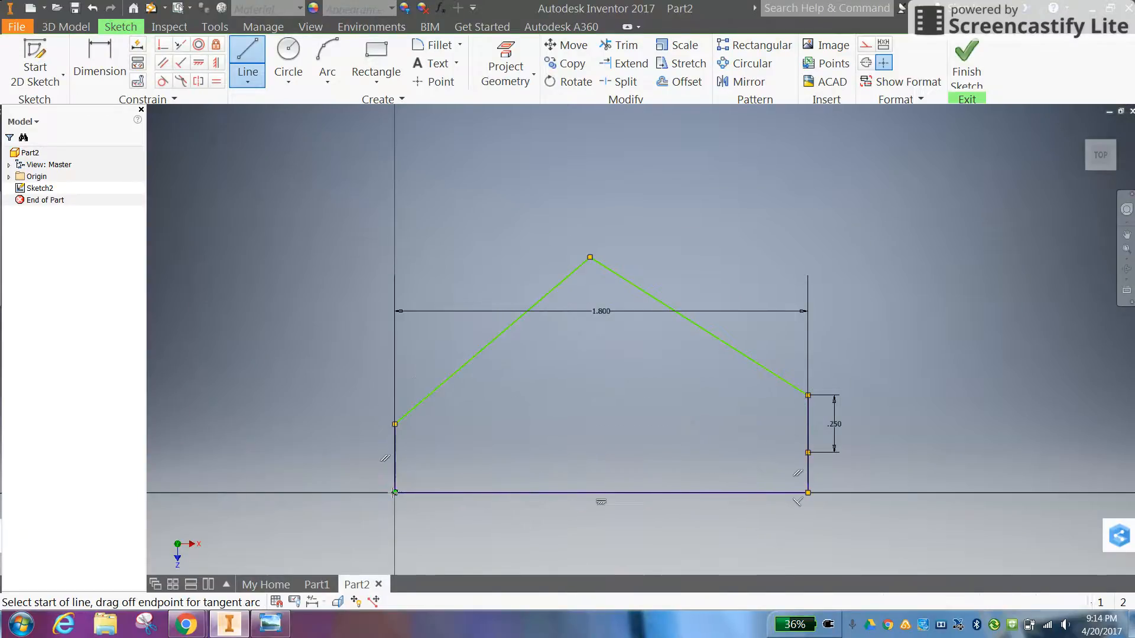
right_click(454, 469)
click(514, 472)
Dimension the left vertical edge of the outline as 0.25 in
key(d)
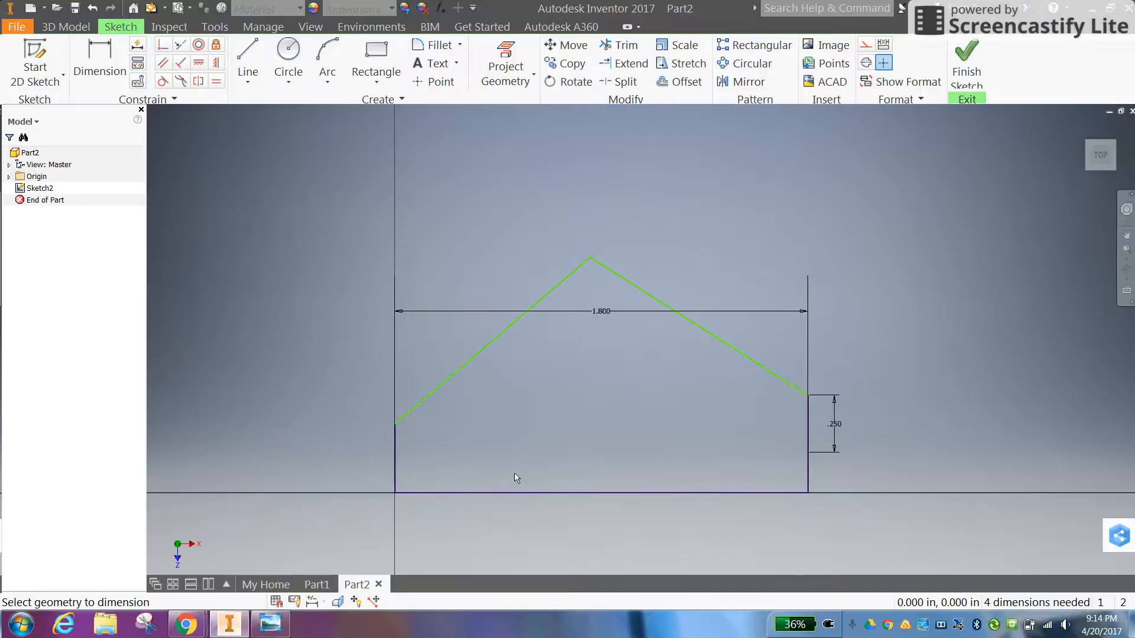
click(395, 473)
click(325, 463)
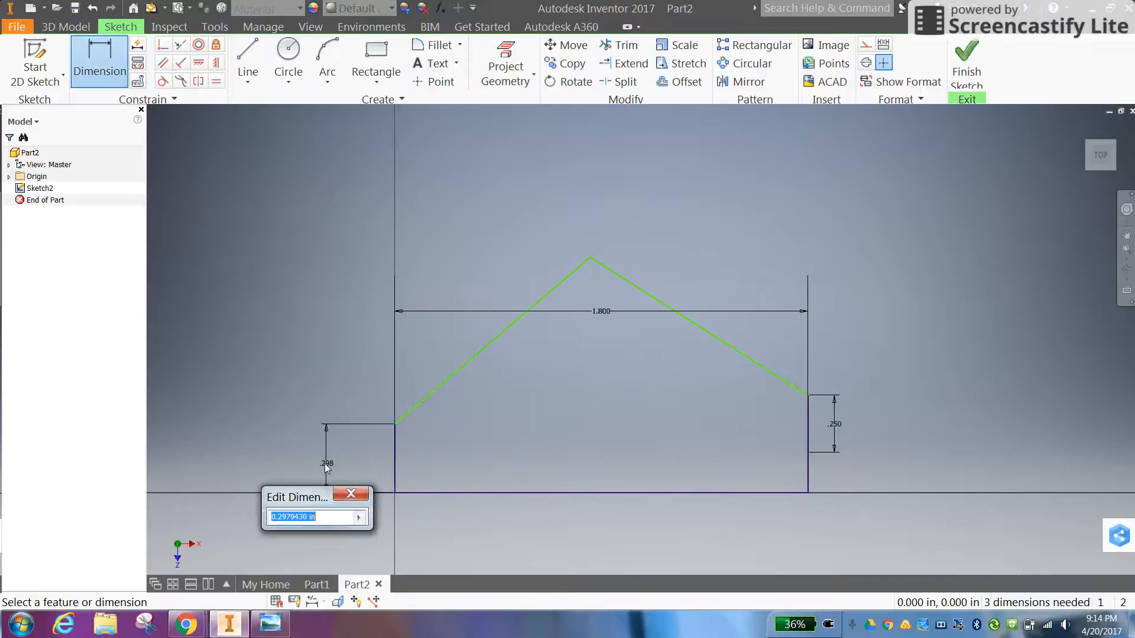
text(.25)
key(Return)
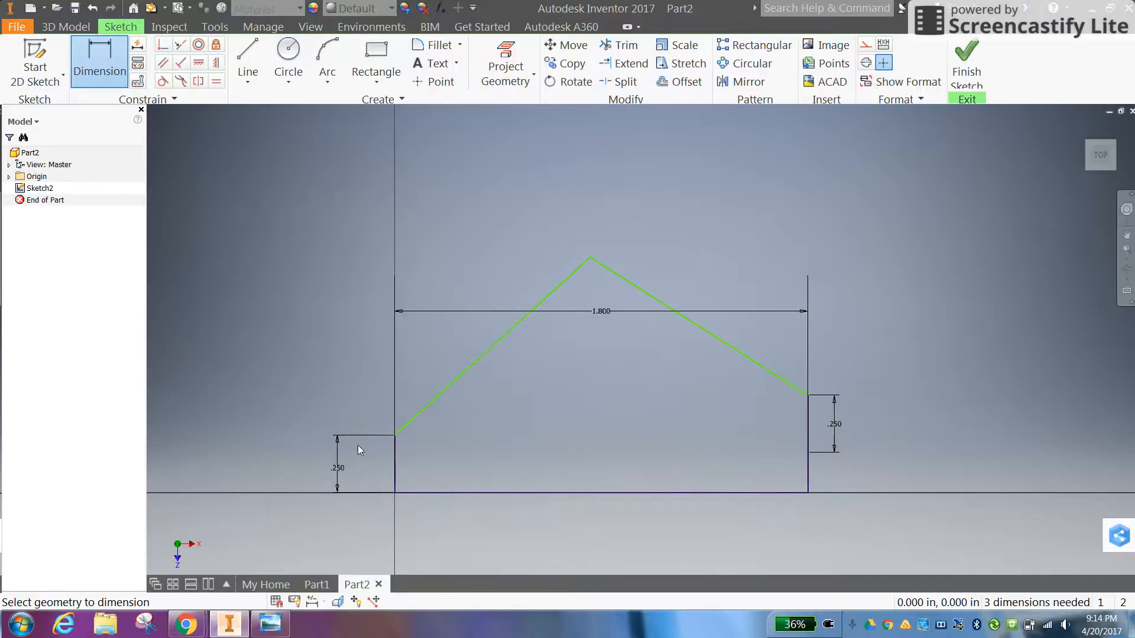
Dimension the horizontal distance from the left edge's upper corner to the peak as 0.9 in
click(395, 436)
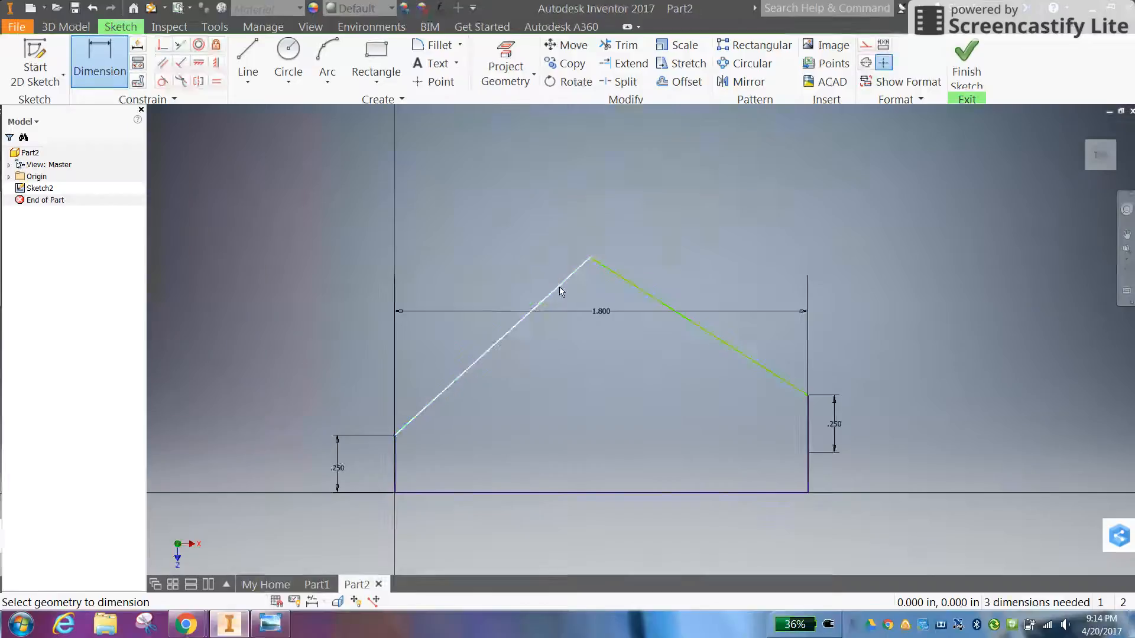
click(590, 258)
click(523, 231)
text(.)
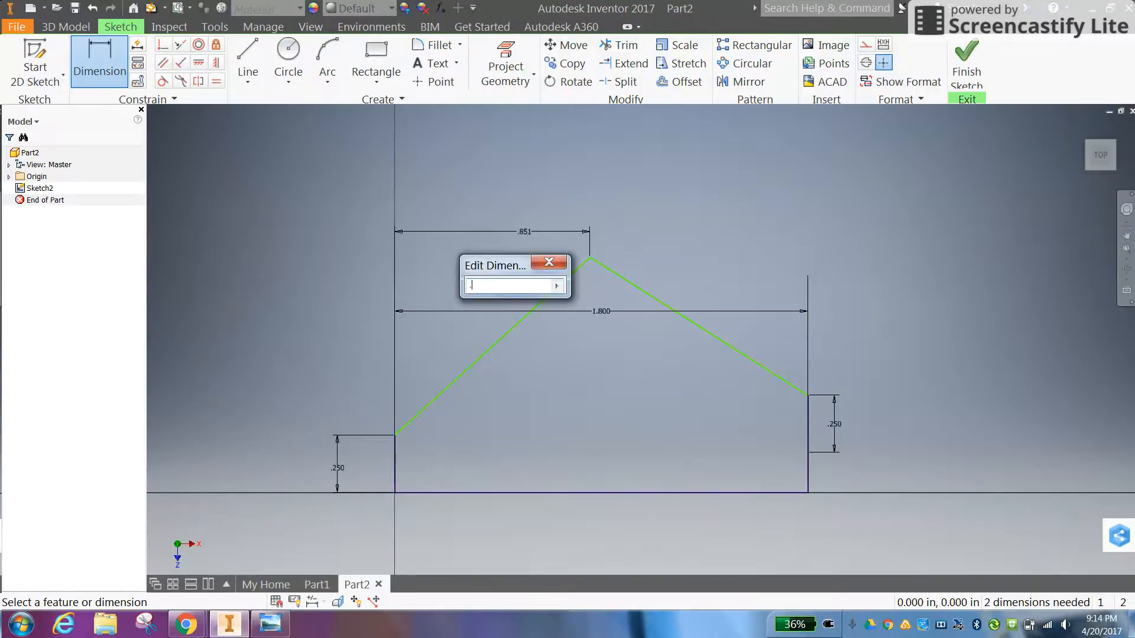
text(9)
key(Return)
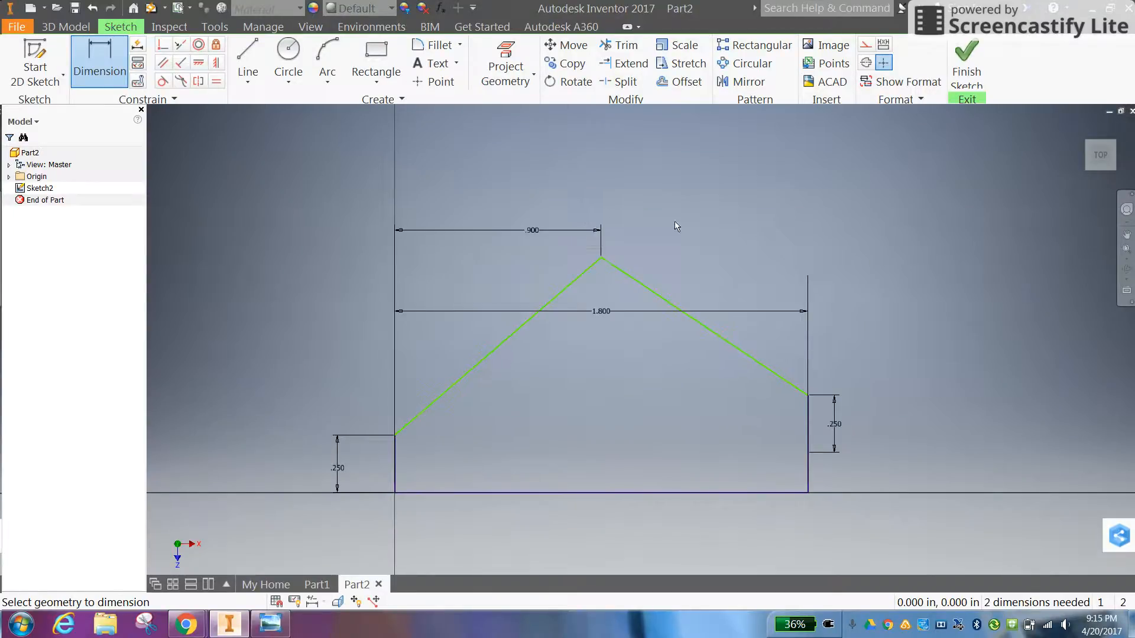
right_click(674, 227)
click(706, 223)
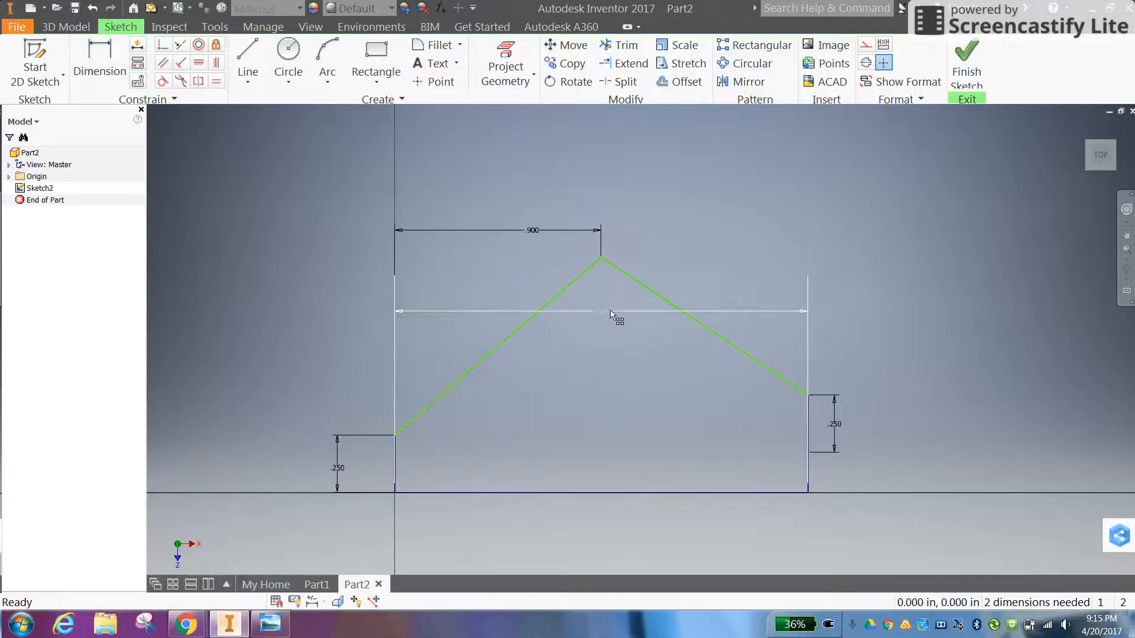
Move the 1.8 in width dimension above the outline and dimension the peak's height above the base line as 1 in
drag(615, 313, 611, 197)
key(d)
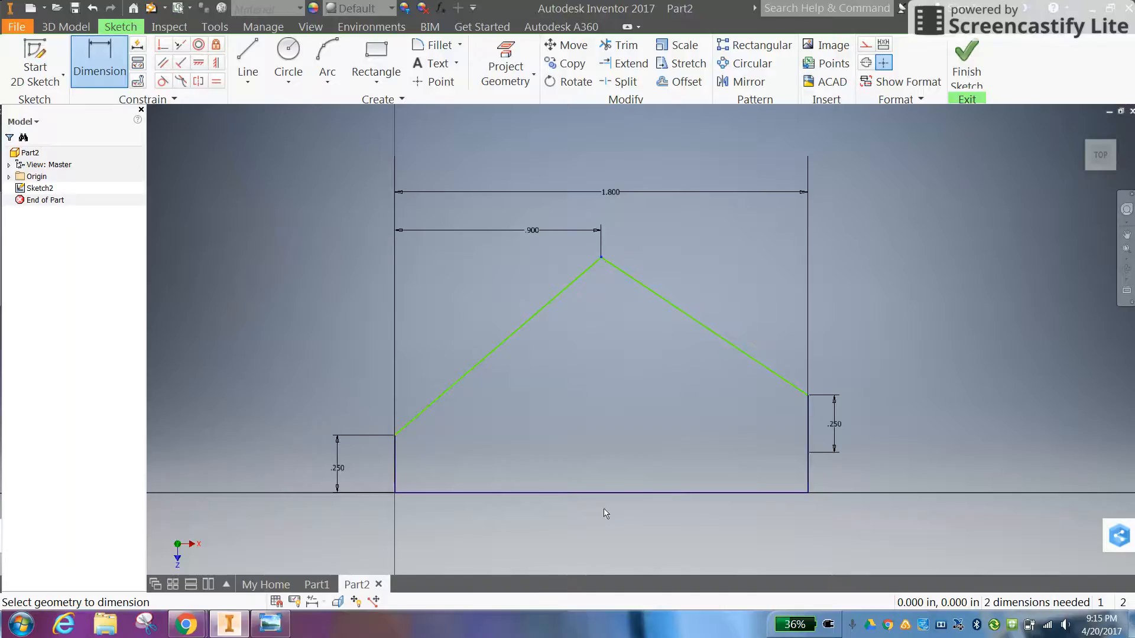
click(612, 493)
click(601, 257)
click(285, 360)
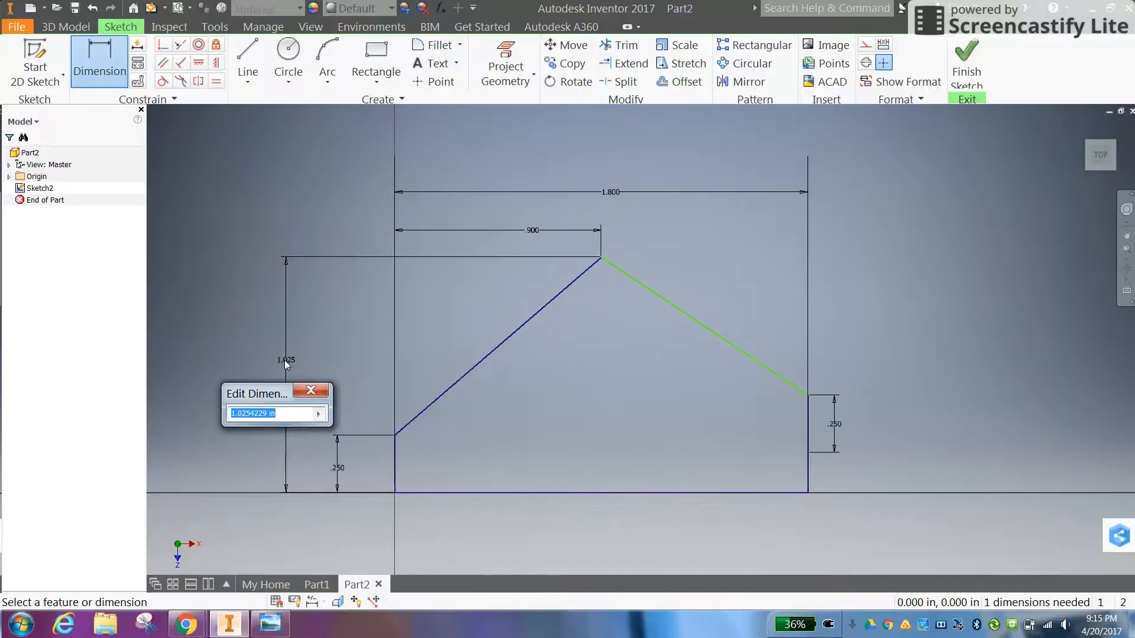
text(1)
key(Return)
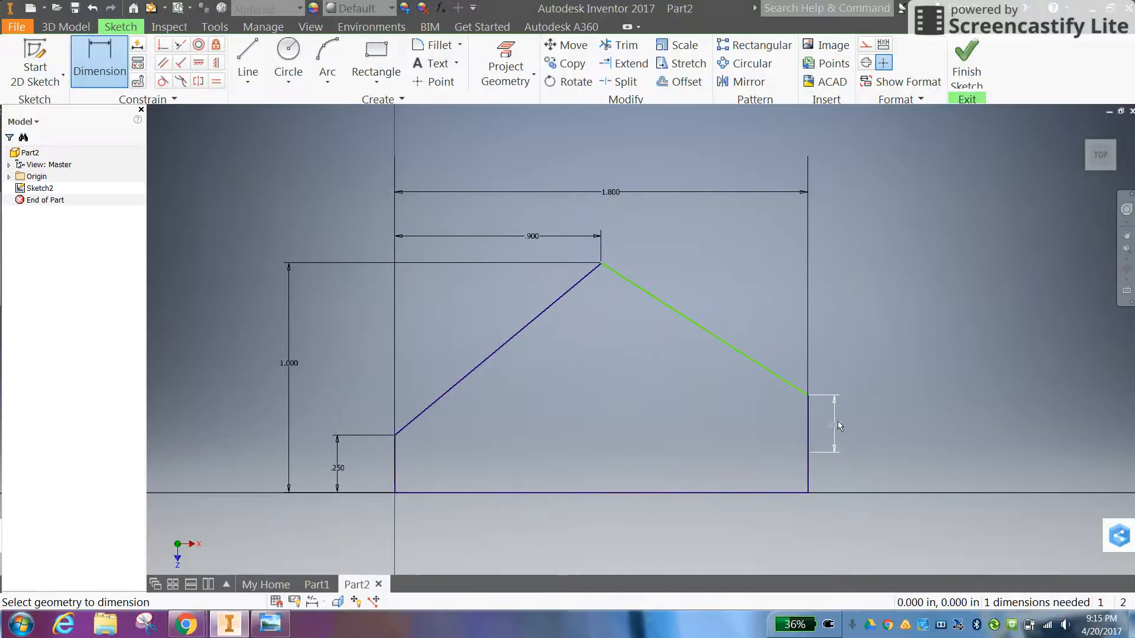
Delete the 1.8 in width dimension and the 0.25 in dimension on the right edge's upper segment
right_click(837, 423)
click(884, 424)
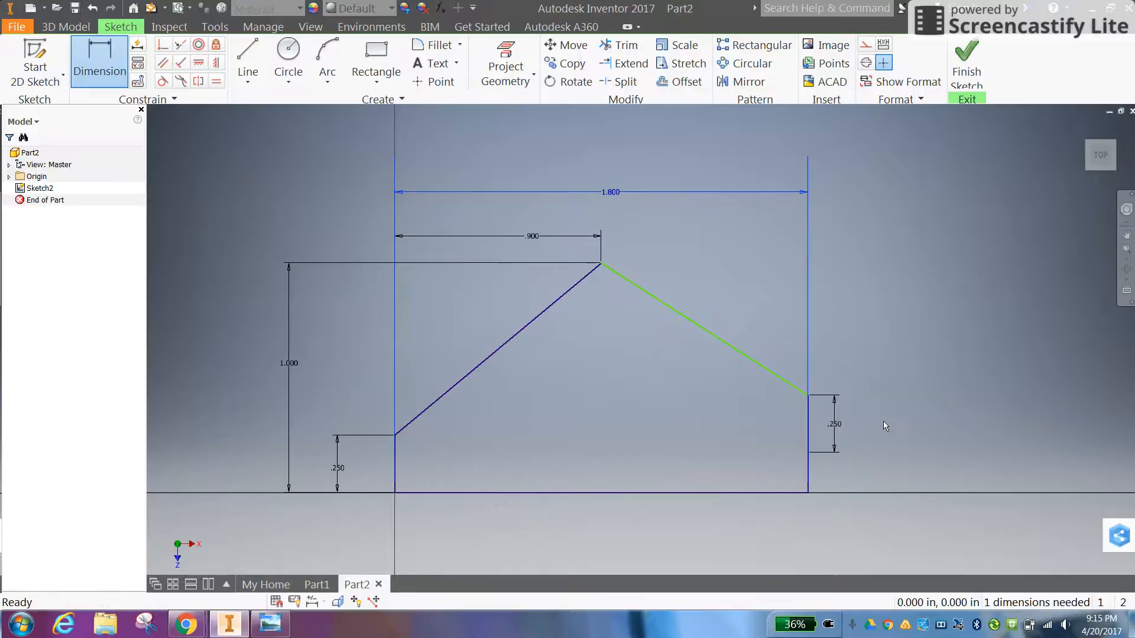
right_click(835, 427)
click(835, 390)
key(d)
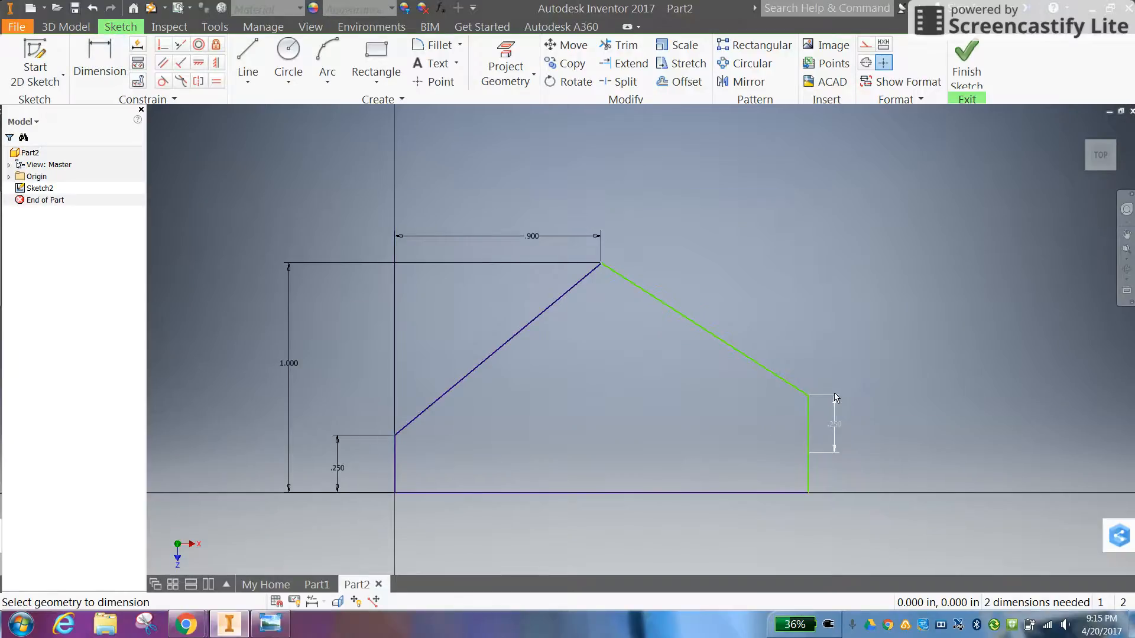
right_click(837, 421)
click(875, 423)
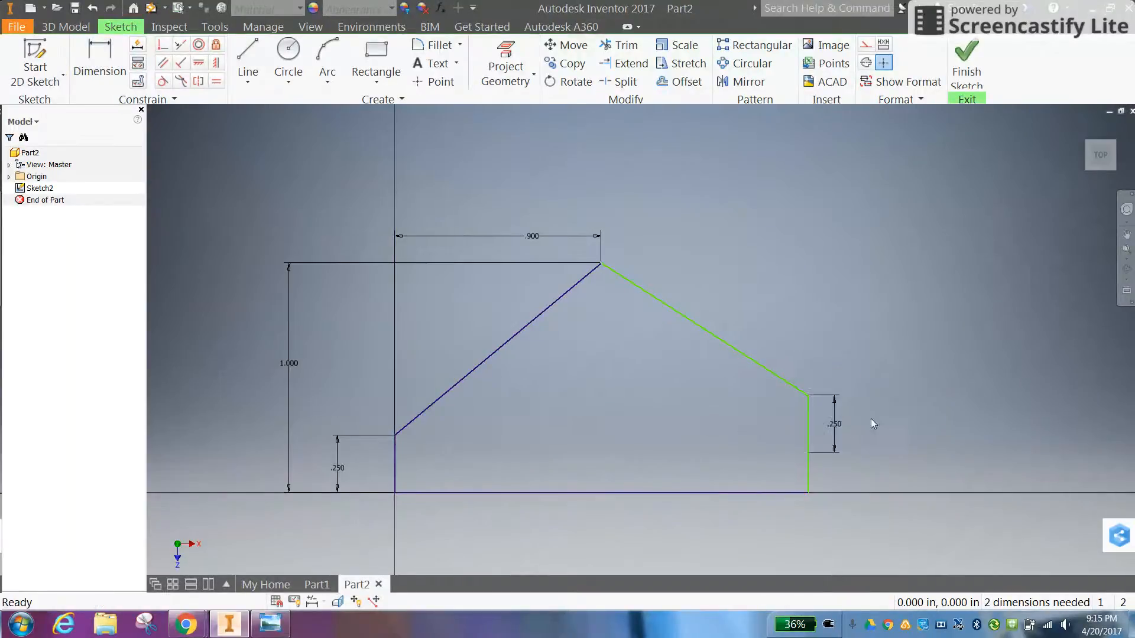
right_click(837, 426)
click(833, 391)
Dimension the full right edge, from the base line to the sloped line, as 0.25 in
key(d)
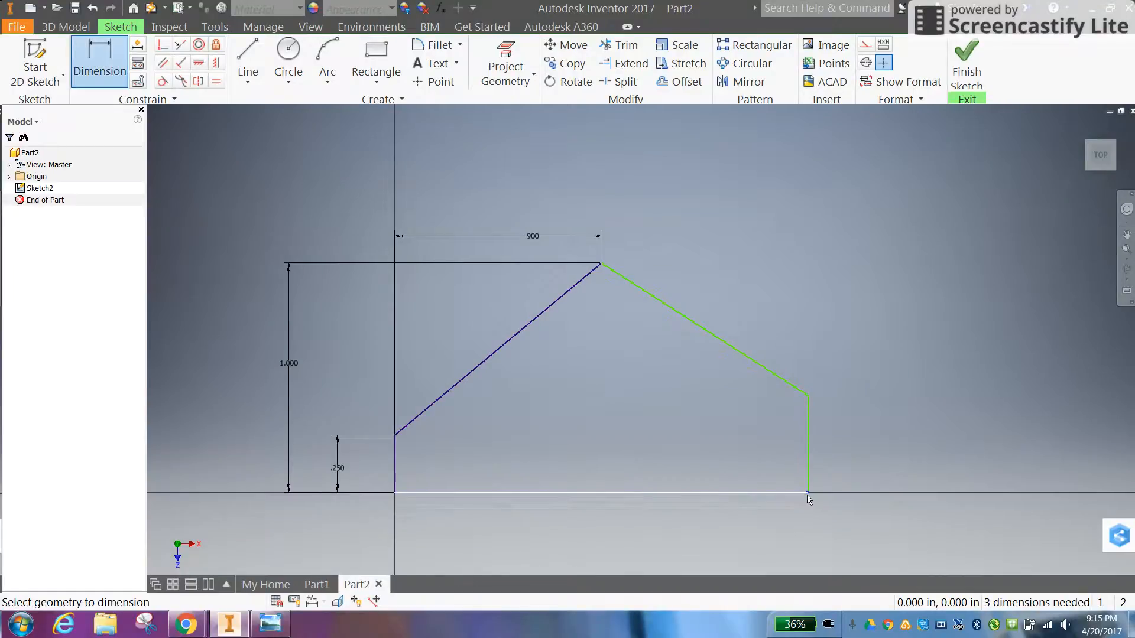
click(807, 494)
click(809, 395)
click(889, 447)
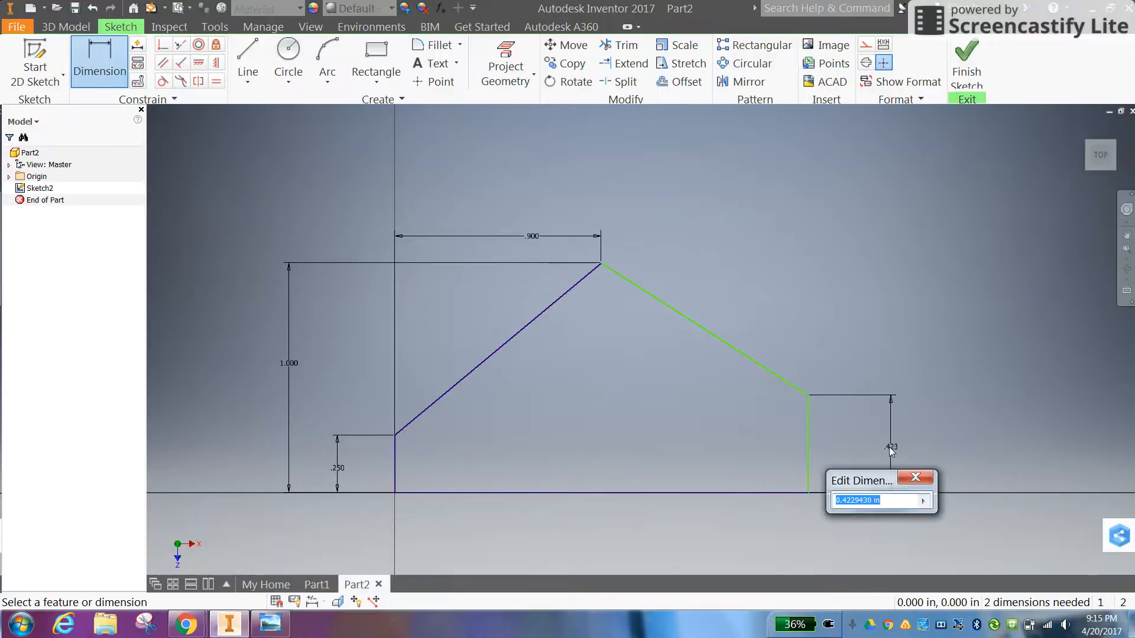
text(.25)
key(Return)
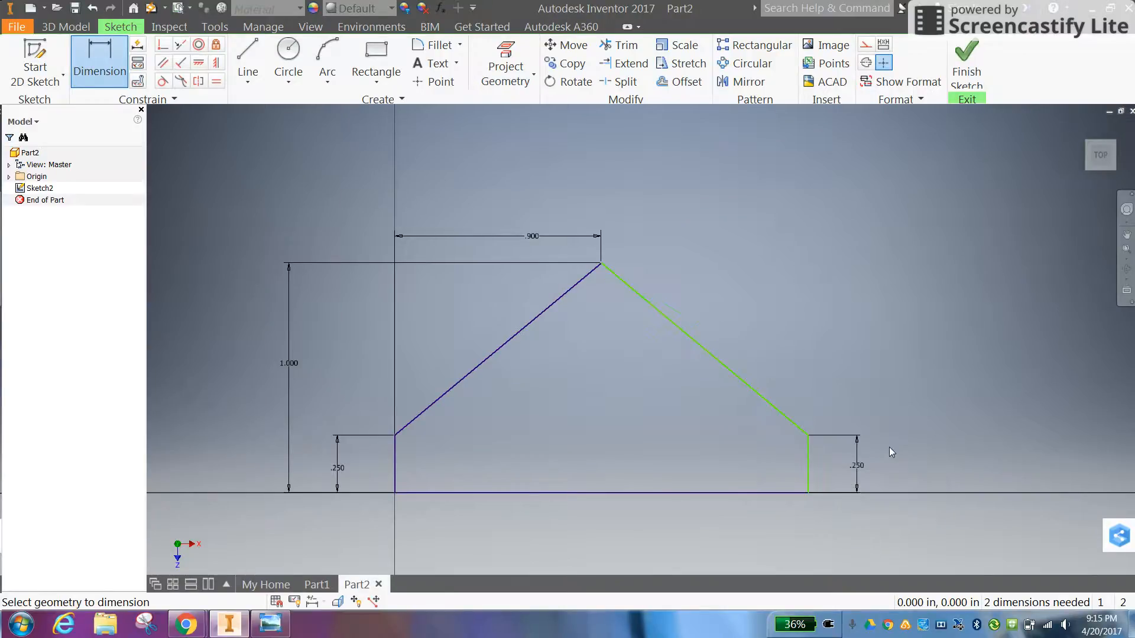
Dimension the base line's length as 1.8 in below the outline
click(614, 493)
click(609, 538)
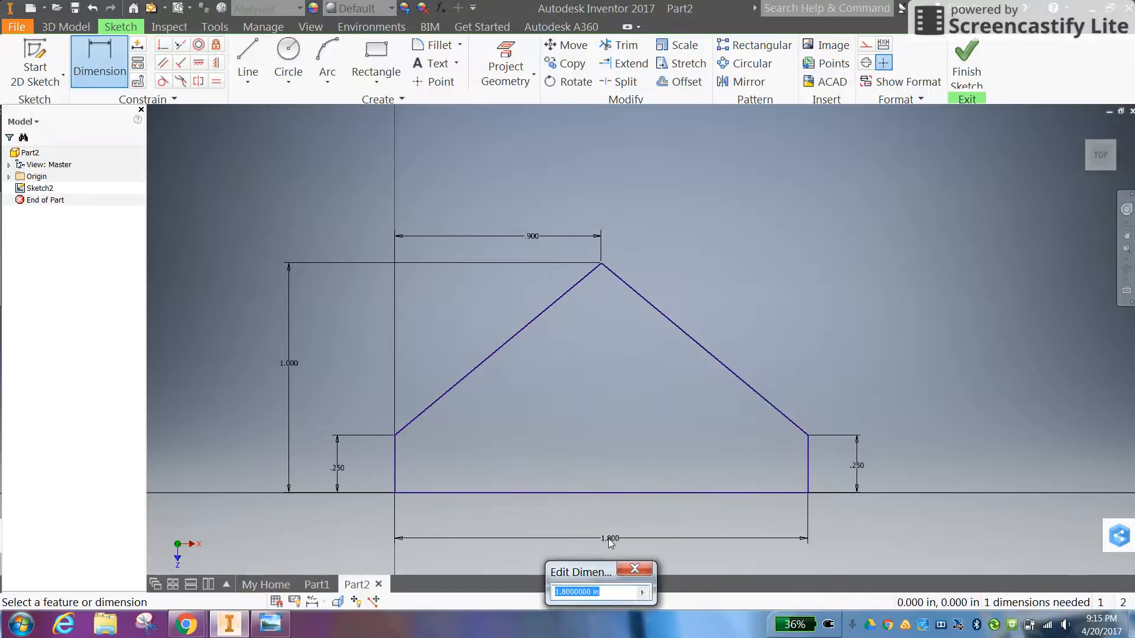
drag(594, 578, 594, 433)
key(Return)
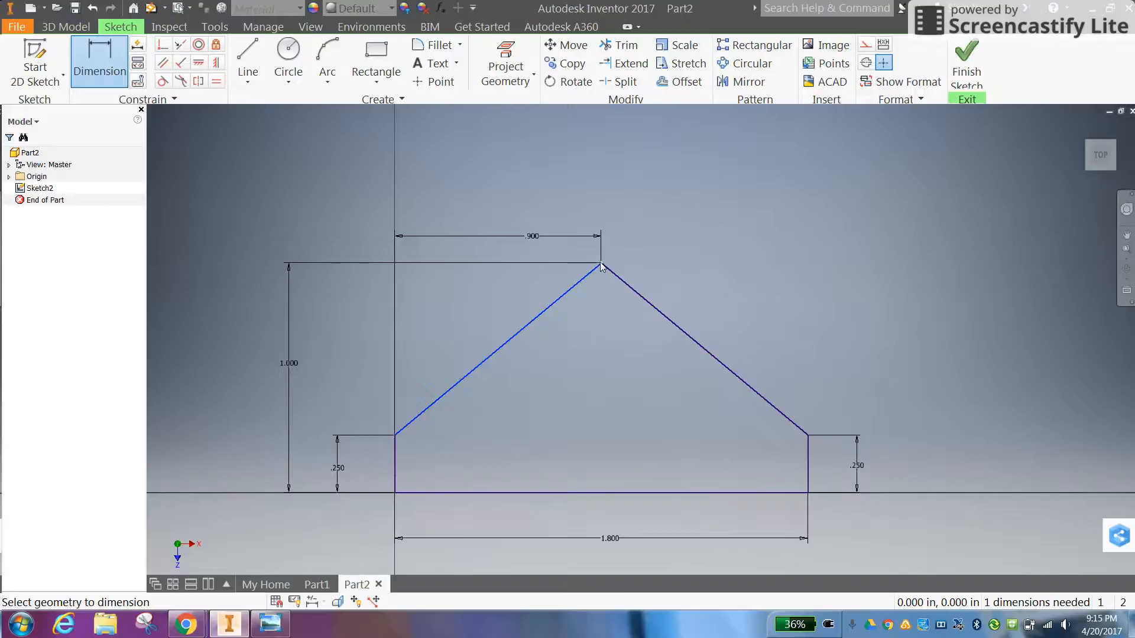
Discard the redundant dimension on the left sloped line and finish the sketch
click(733, 254)
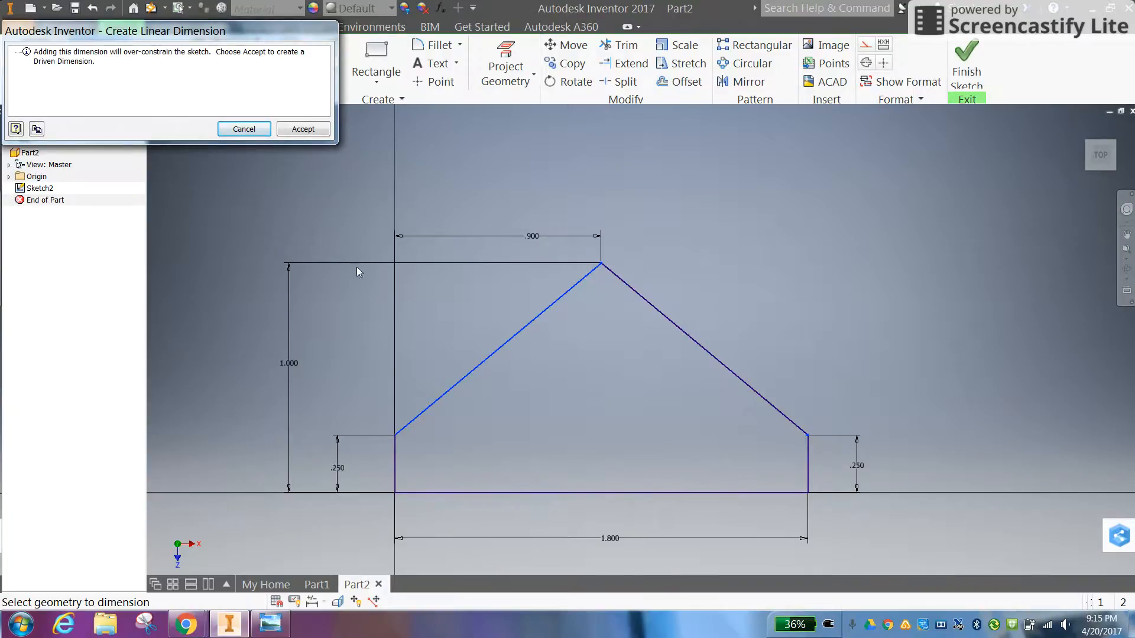
click(244, 129)
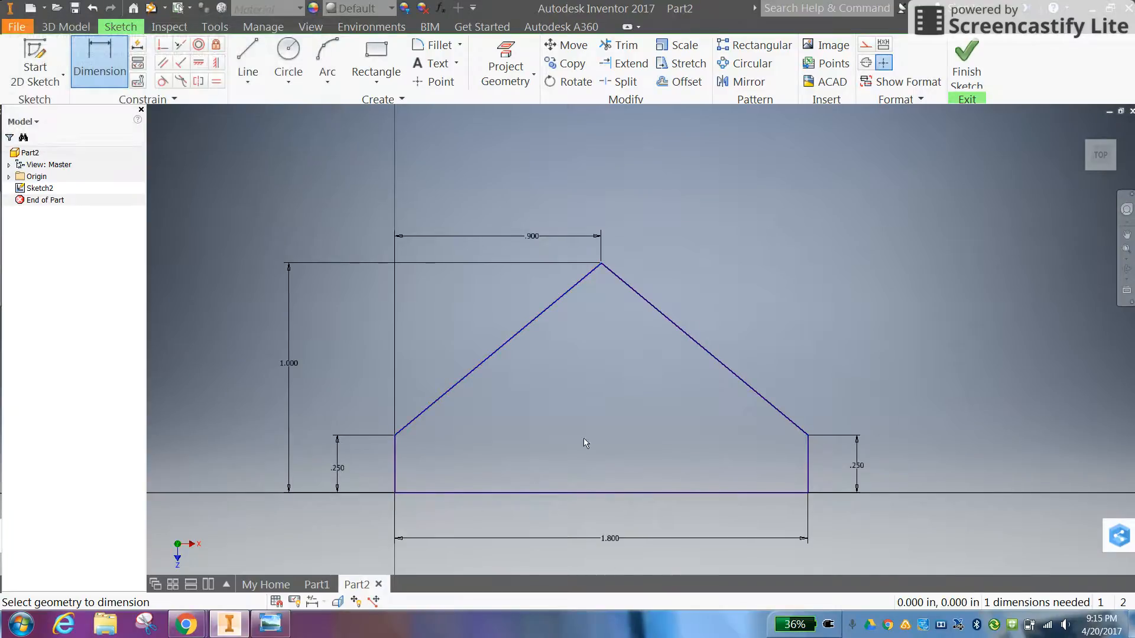
right_click(717, 307)
click(708, 336)
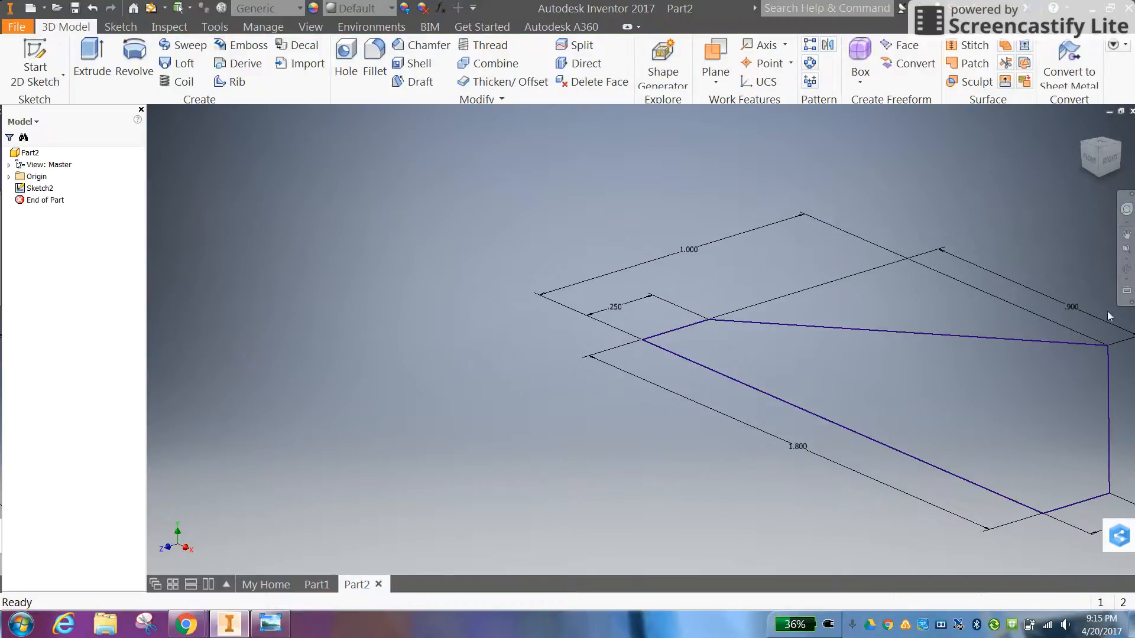
middle_drag(870, 376, 532, 376)
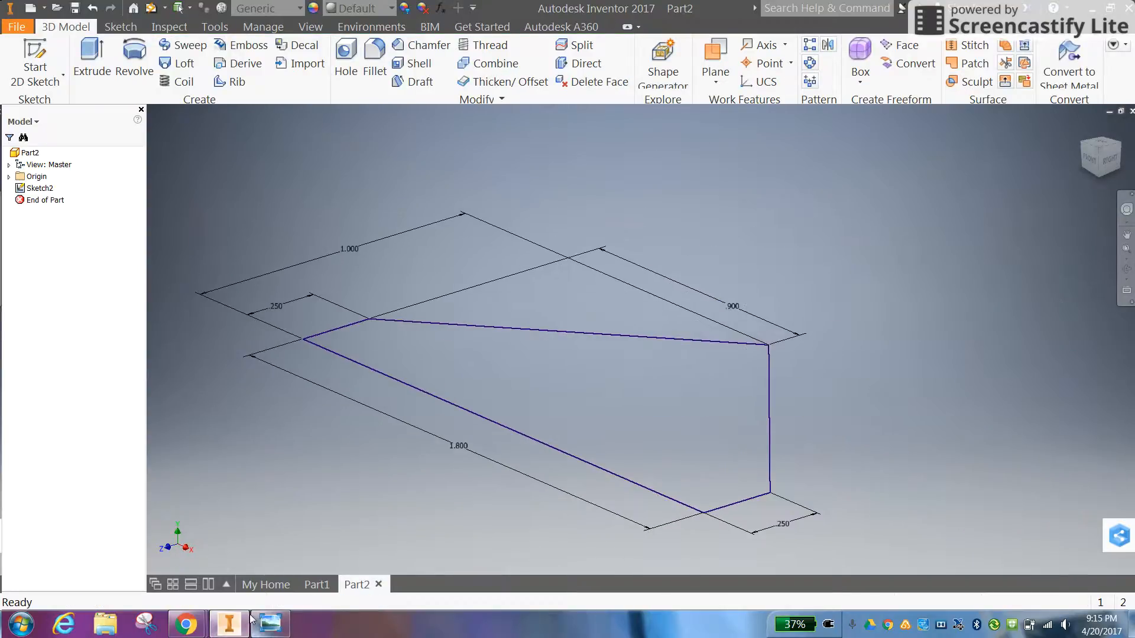
Check the Cow Catcher drawing in Windows Photo Viewer for the part's dimensions, and return to Inventor
click(244, 625)
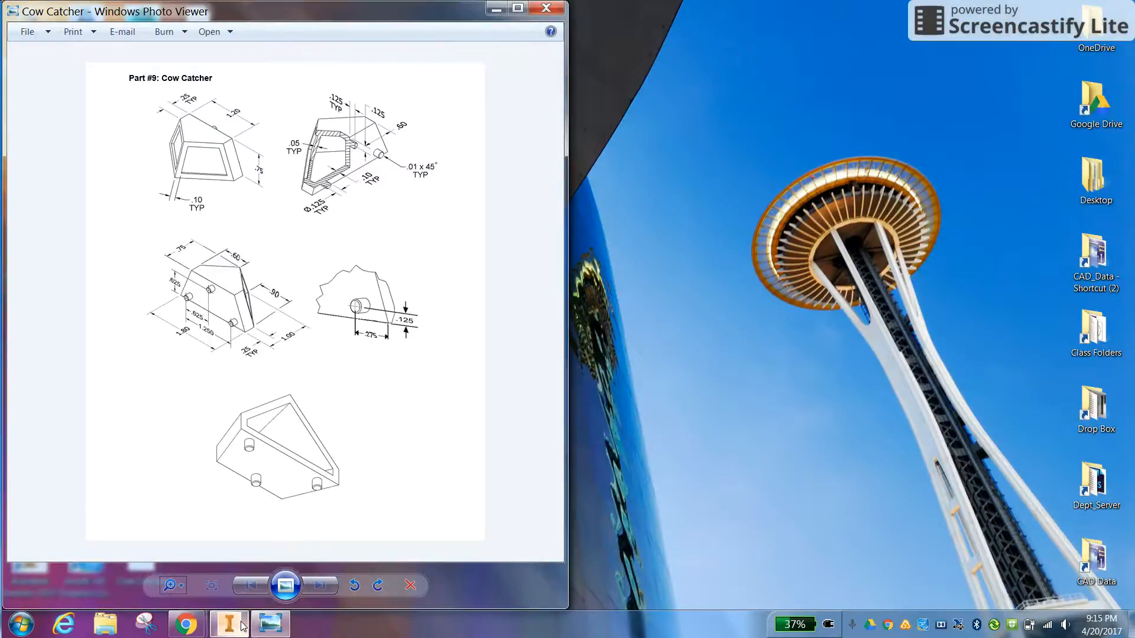
click(228, 623)
click(270, 623)
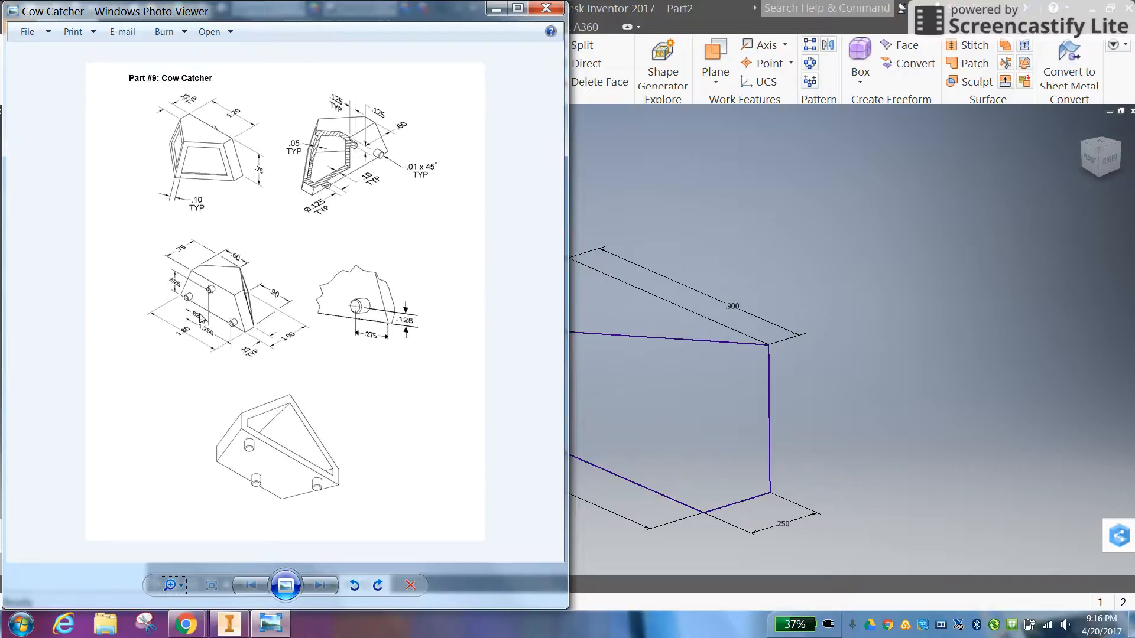
click(751, 280)
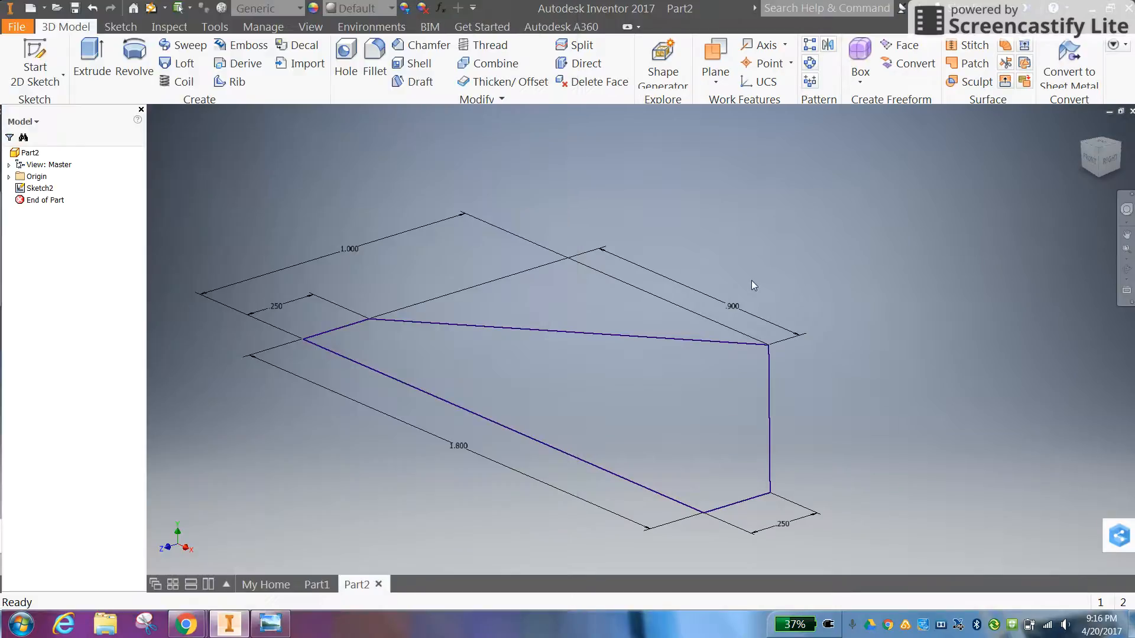
Create a work plane offset 1 in above the XZ plane
click(716, 82)
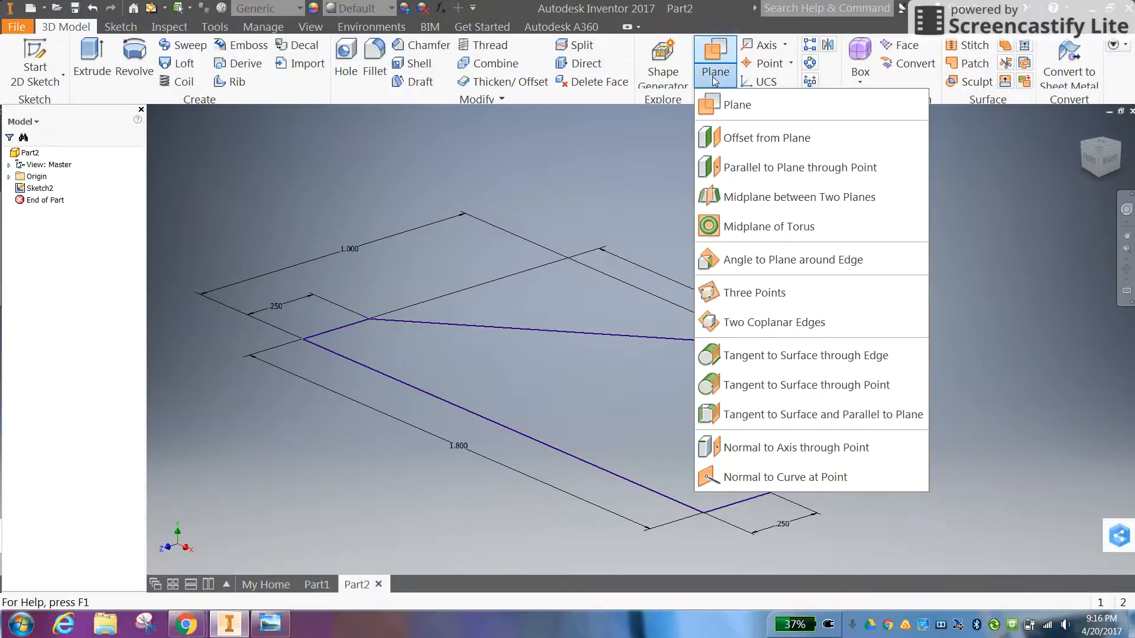
click(728, 141)
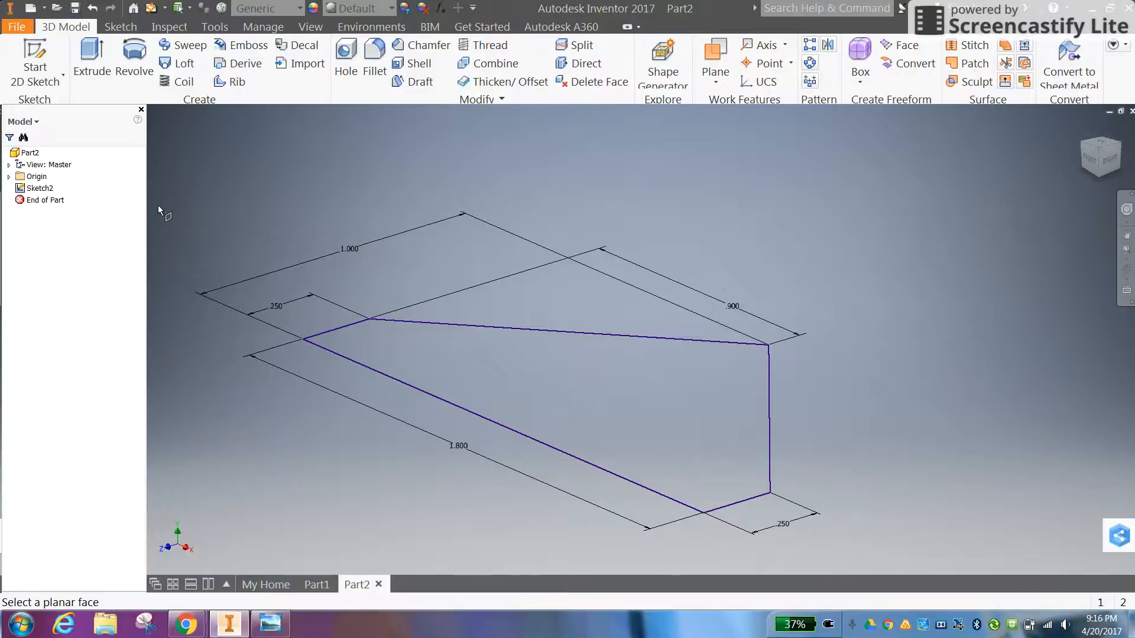
click(9, 176)
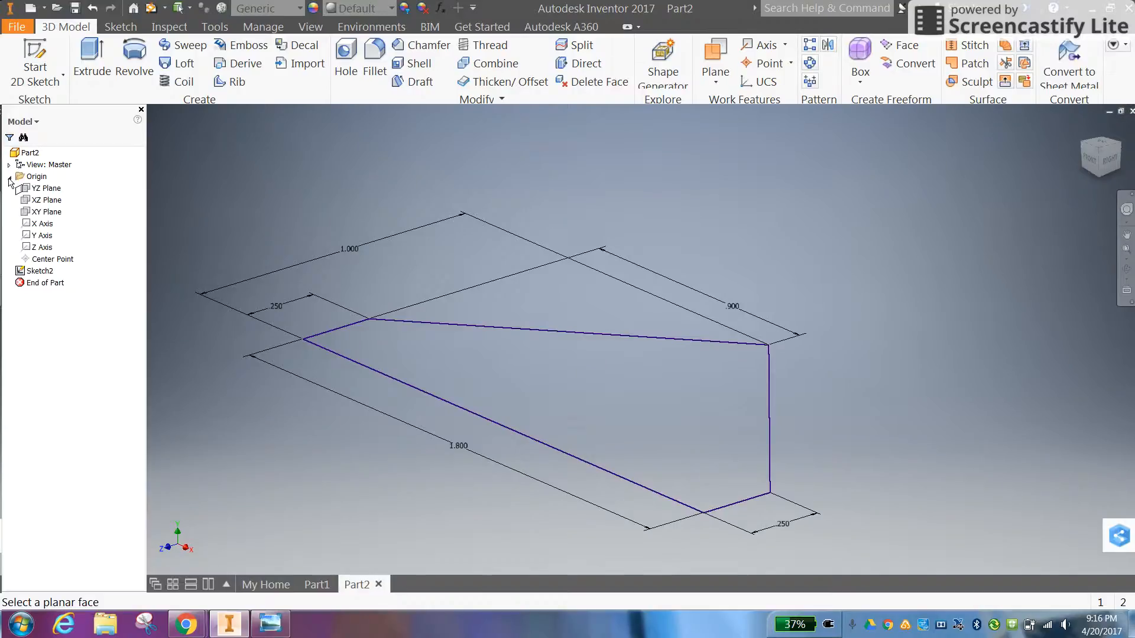
click(49, 200)
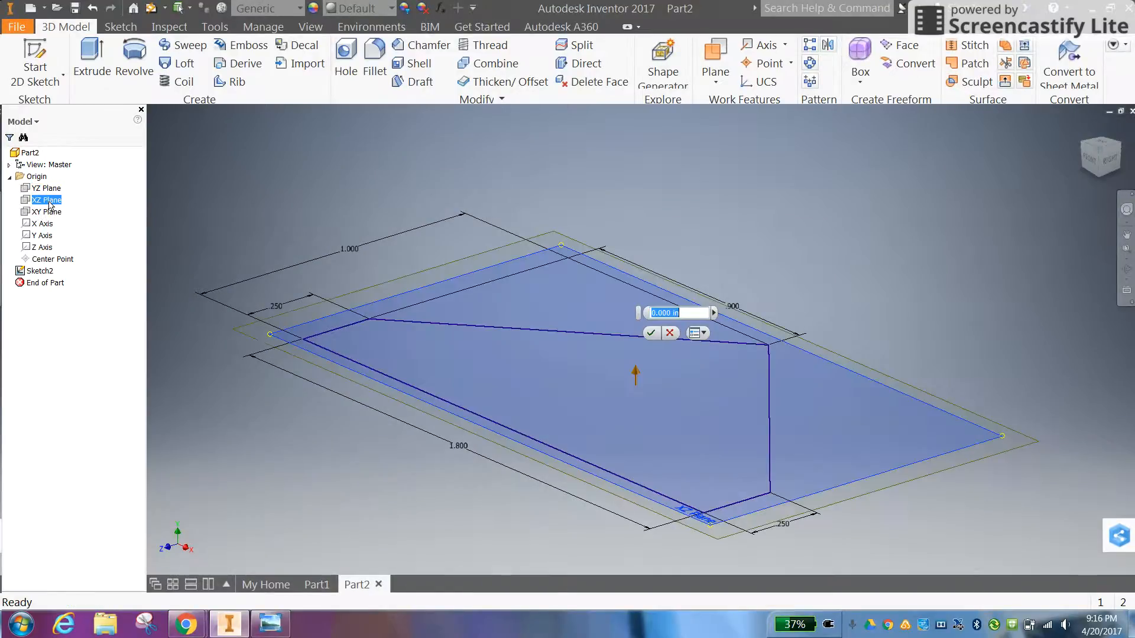
text(1)
key(Return)
Start a new 2D sketch on the offset work plane
right_click(683, 275)
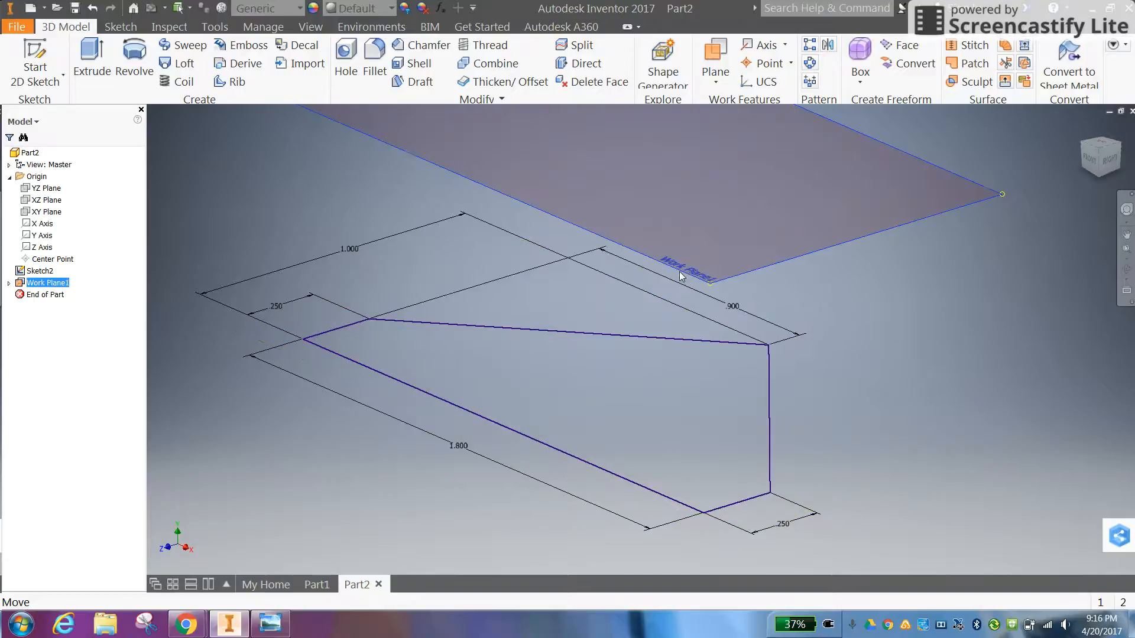
click(689, 311)
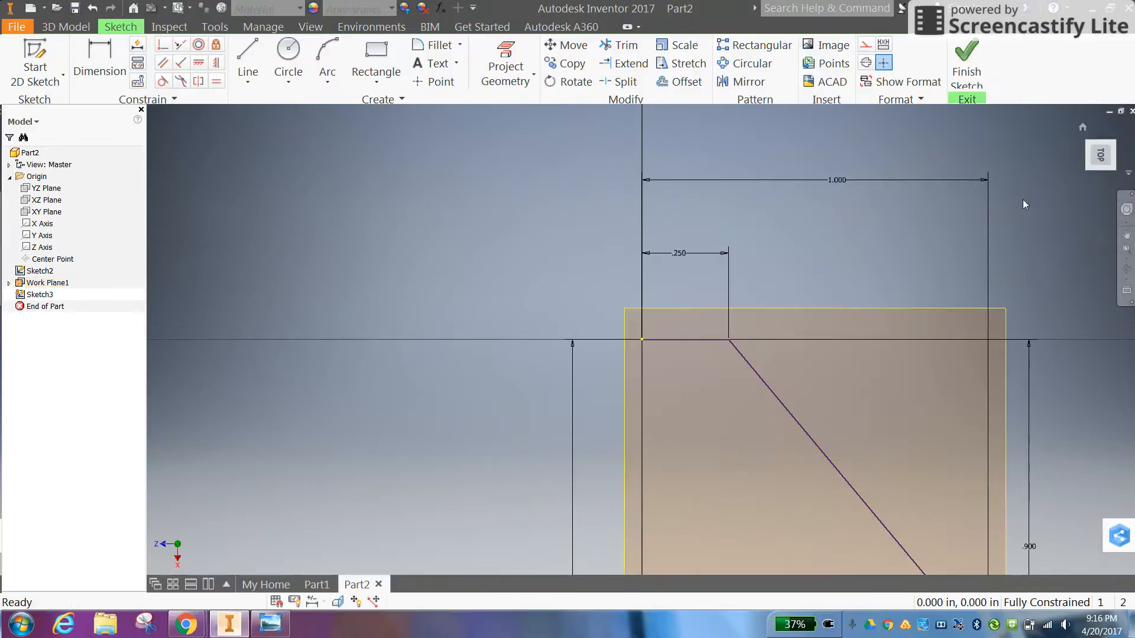
click(1119, 127)
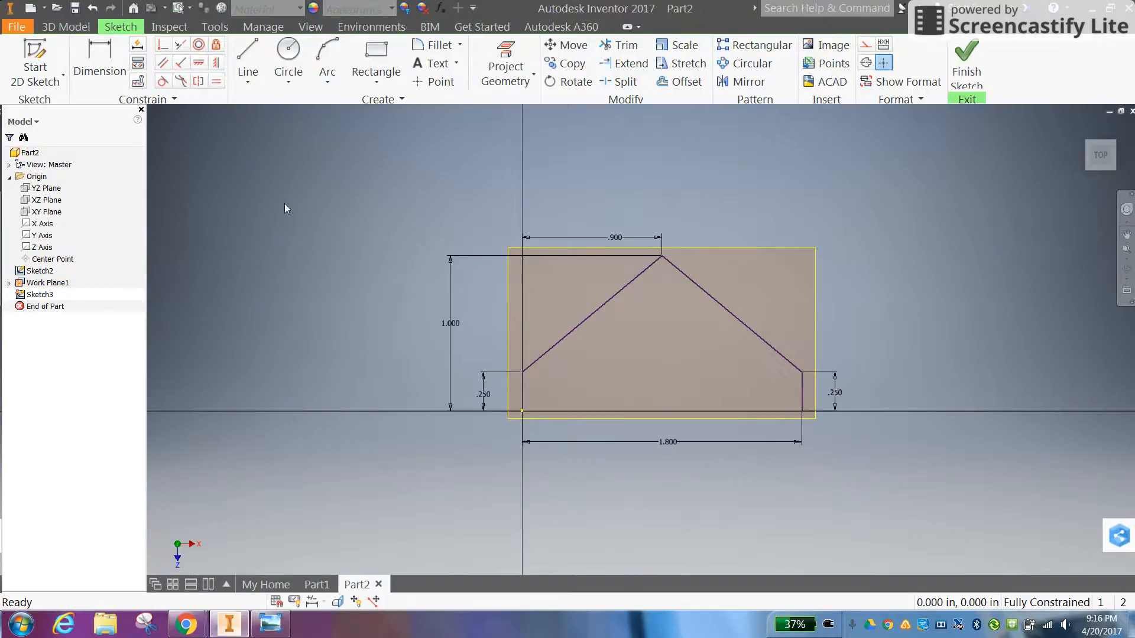
Sketch a closed five-sided, house-shaped outline about 1.04 in wide inside the base profile, with its base along the profile's base line
click(248, 59)
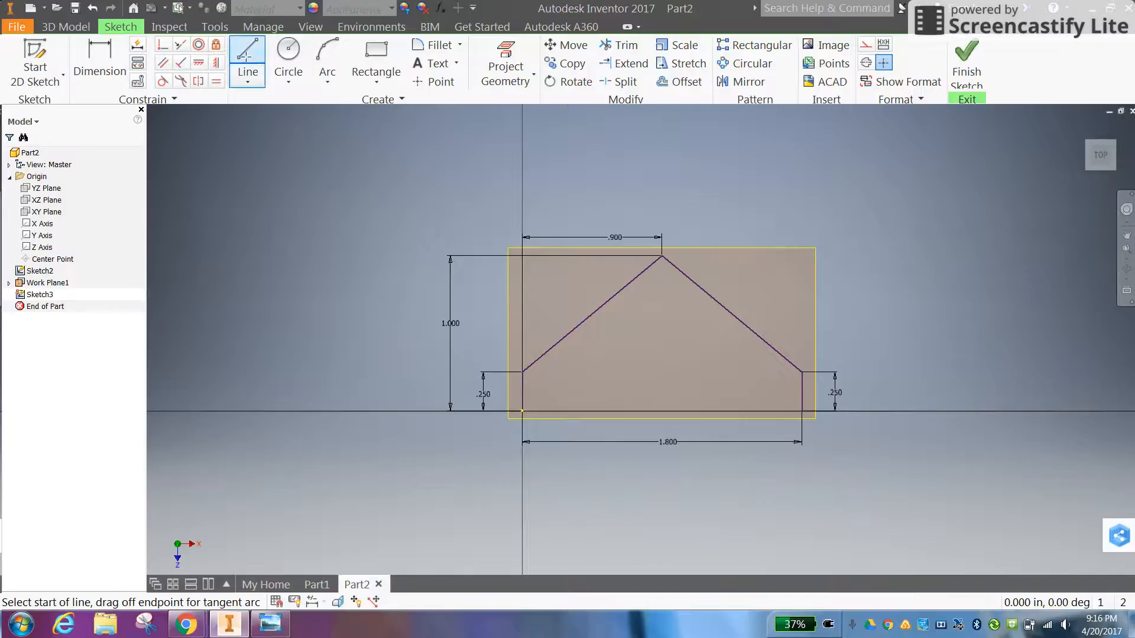
click(585, 411)
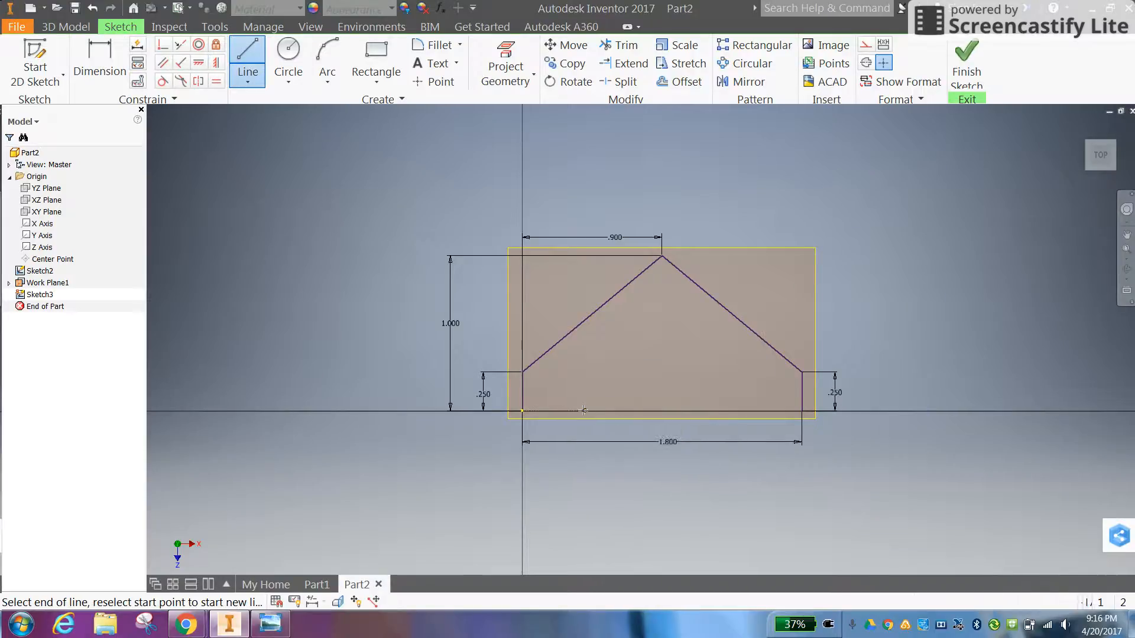
click(745, 411)
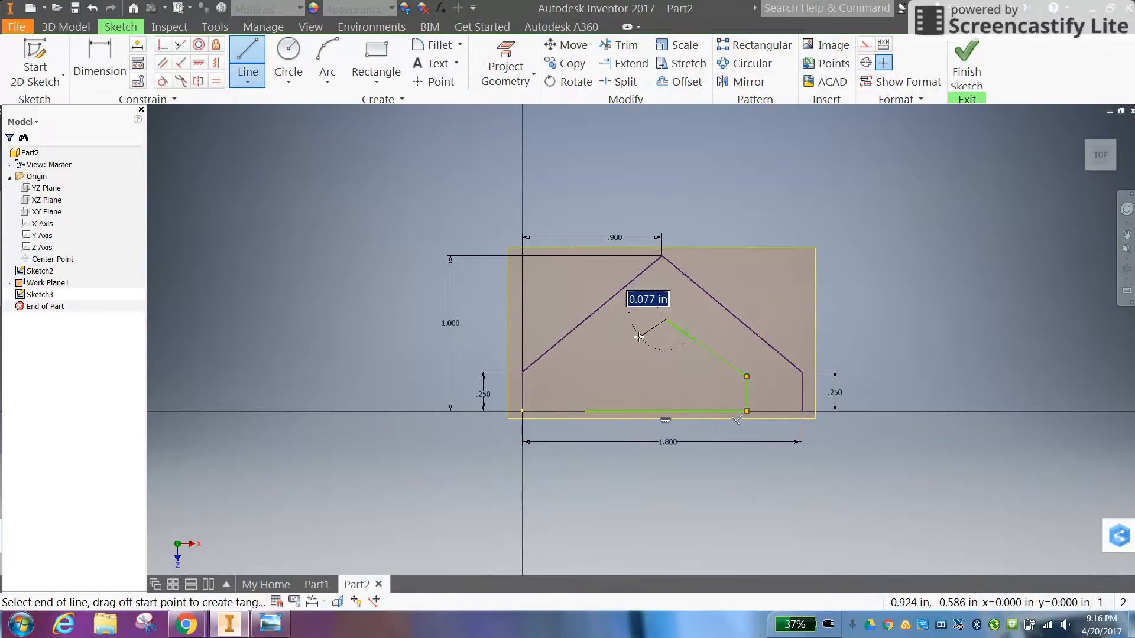
click(666, 320)
click(584, 376)
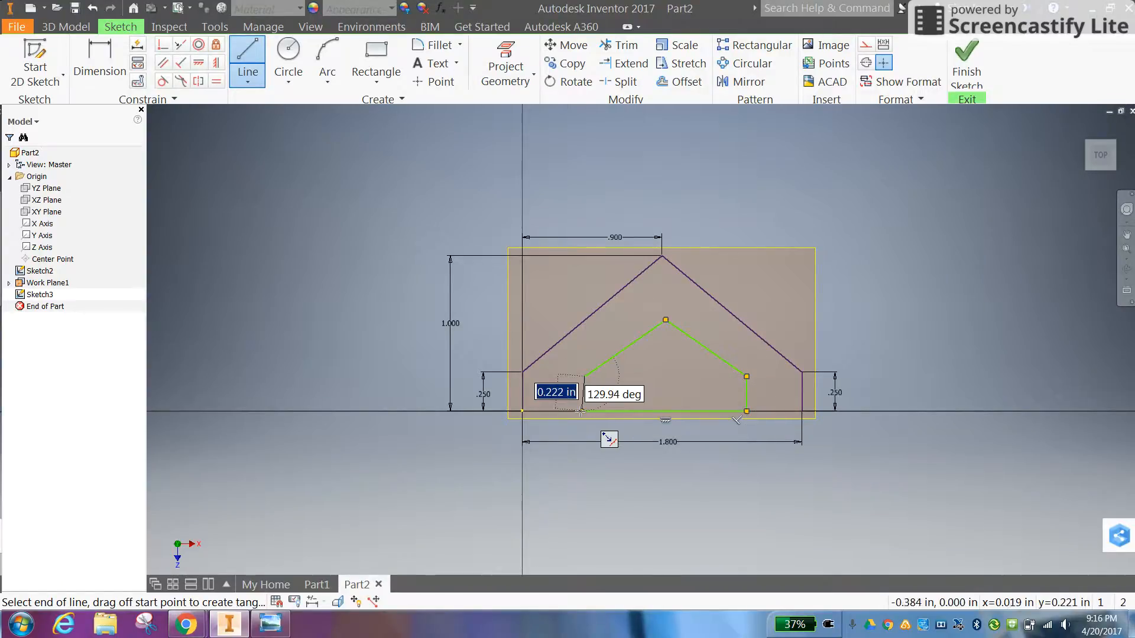
click(584, 411)
right_click(666, 378)
click(715, 379)
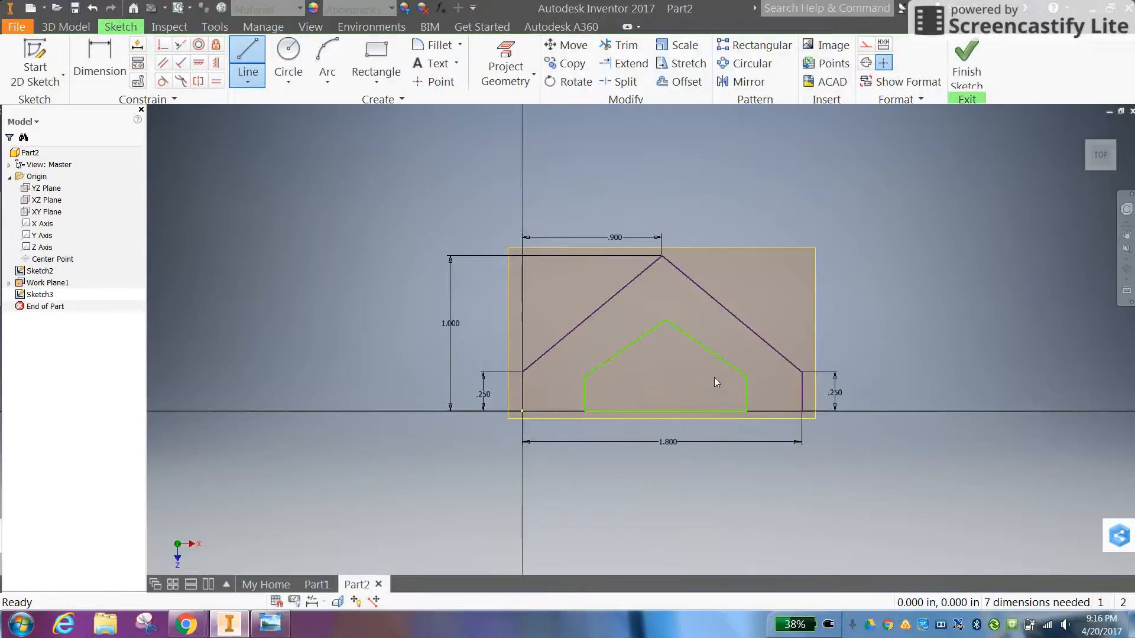
Dimension the inner outline's base line as 1.2 in
click(668, 411)
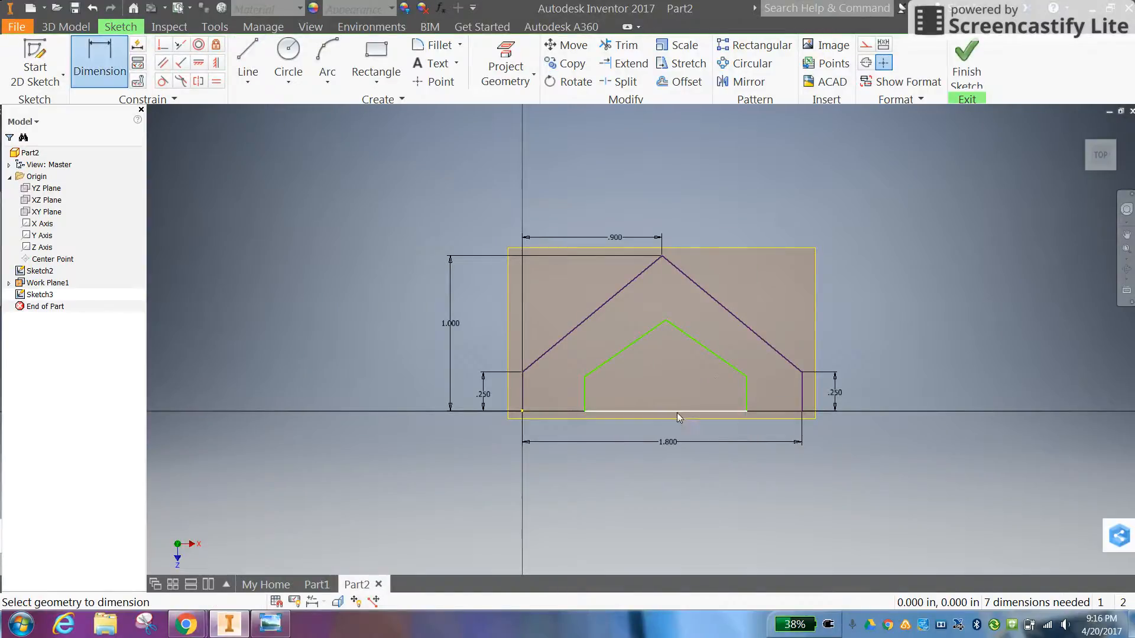
click(669, 425)
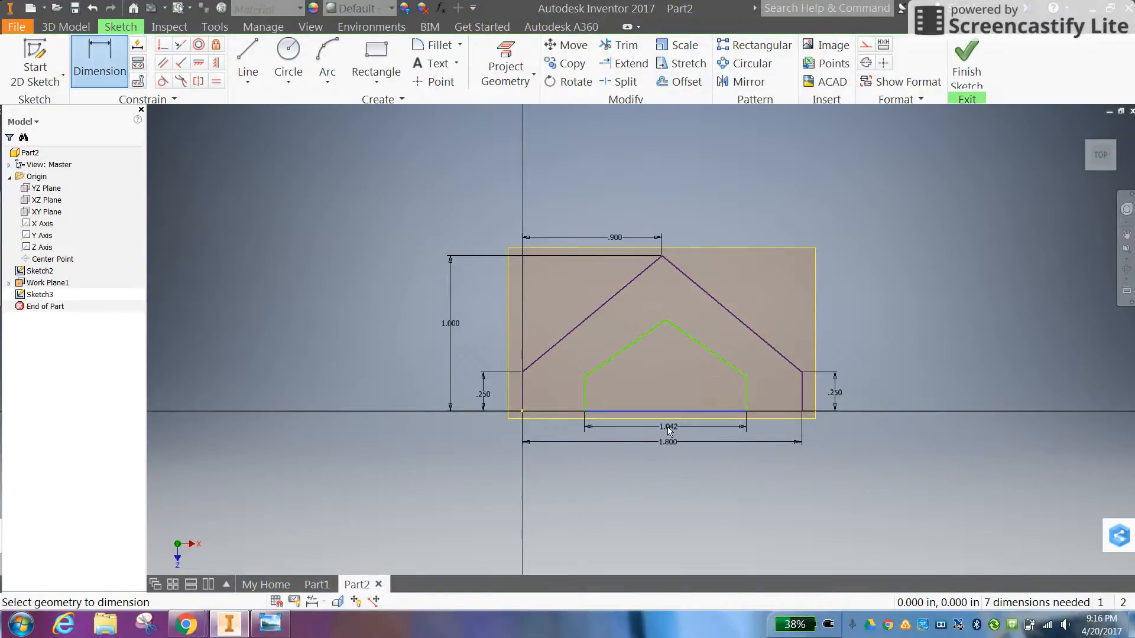
text(1.2)
key(Return)
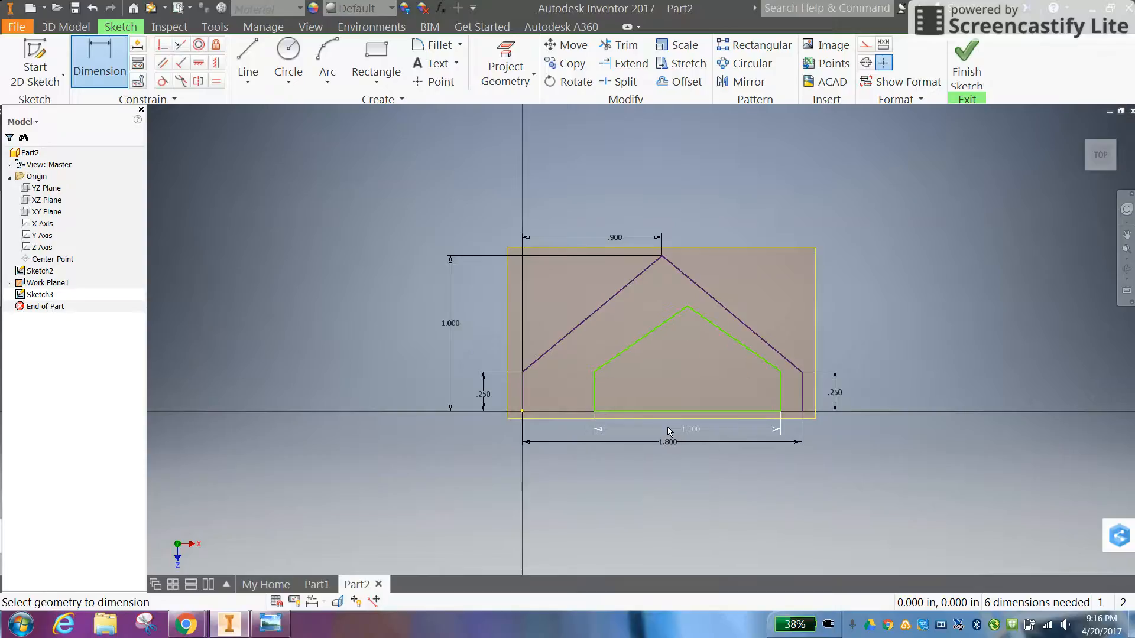
Dimension both vertical edges of the inner outline as 0.25 in
click(781, 393)
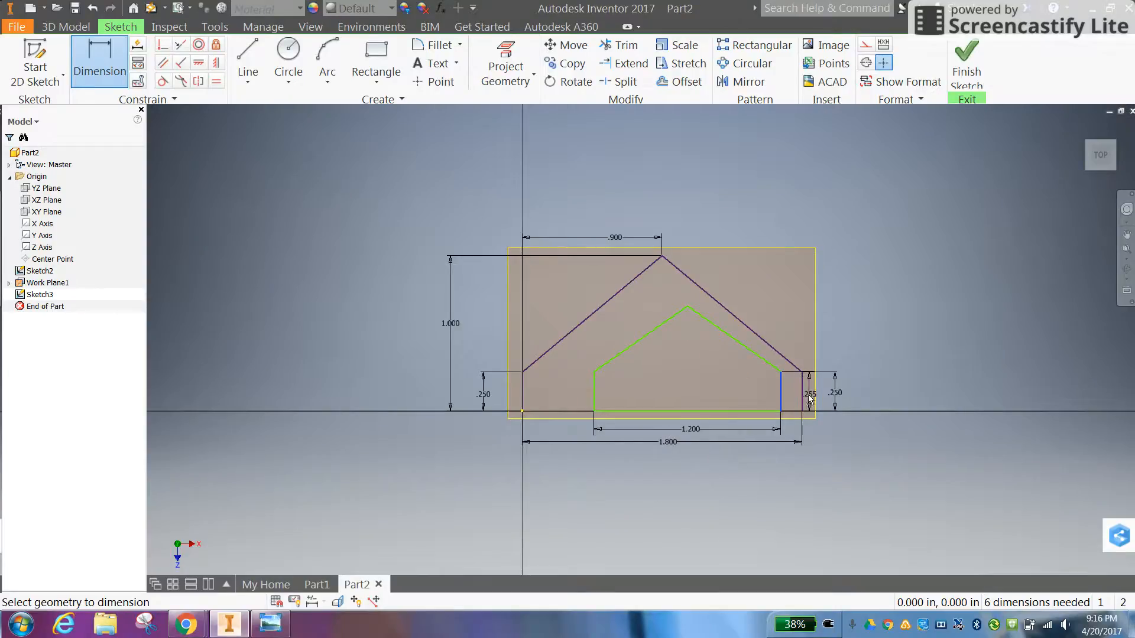
click(809, 393)
text(.25)
key(Return)
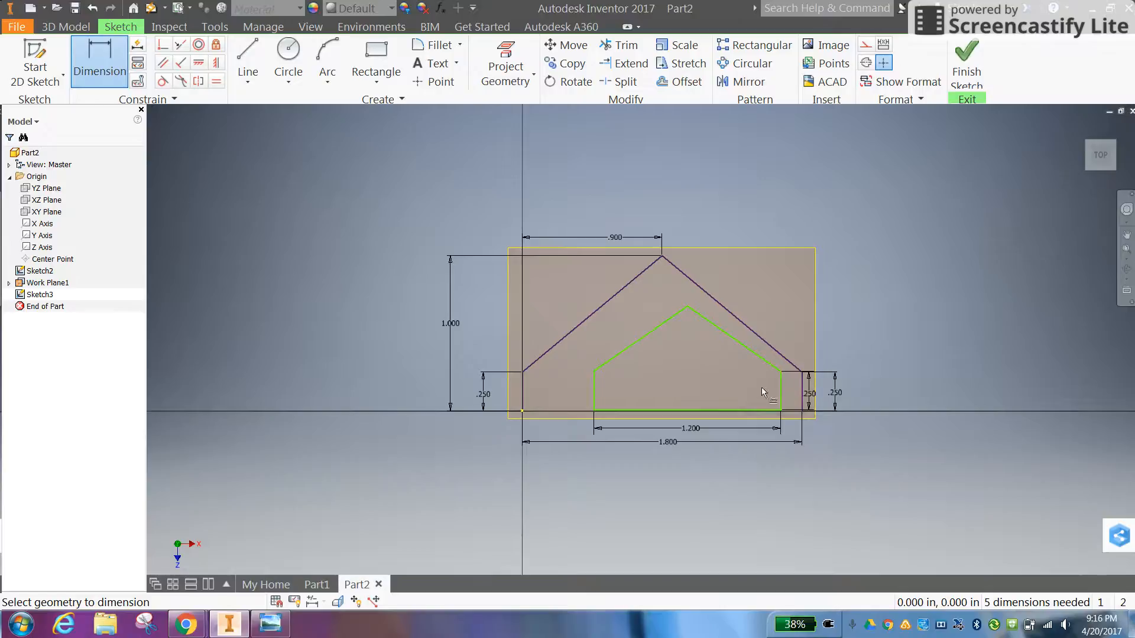
click(573, 388)
text(.25)
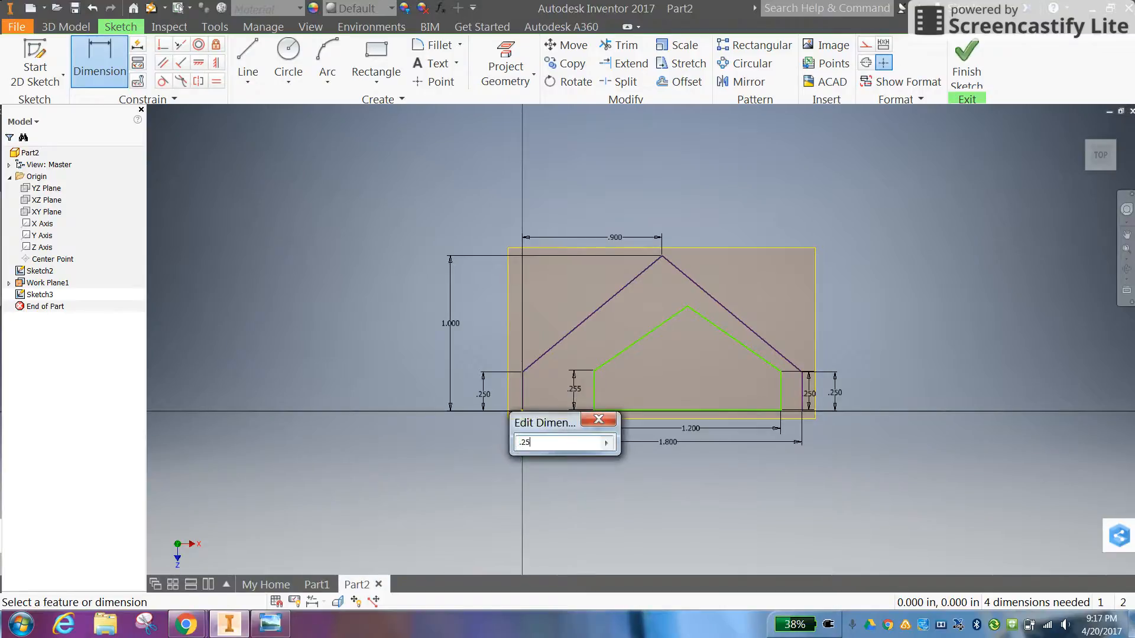
key(Return)
Dimension the height of the inner outline's peak above its base line as 0.75 in
click(683, 411)
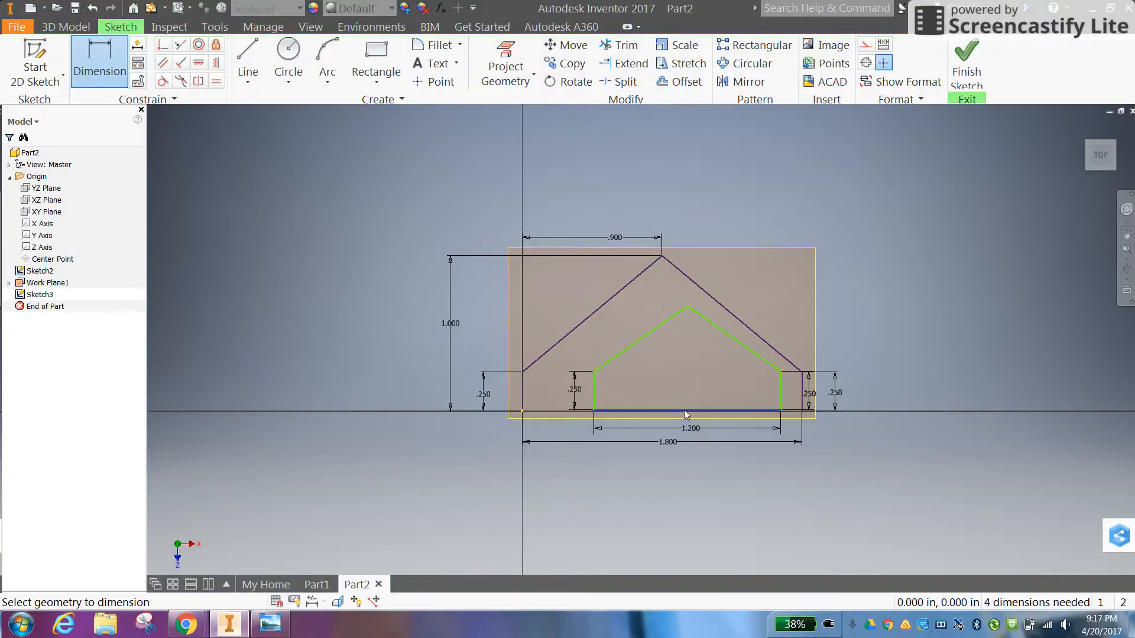
click(545, 352)
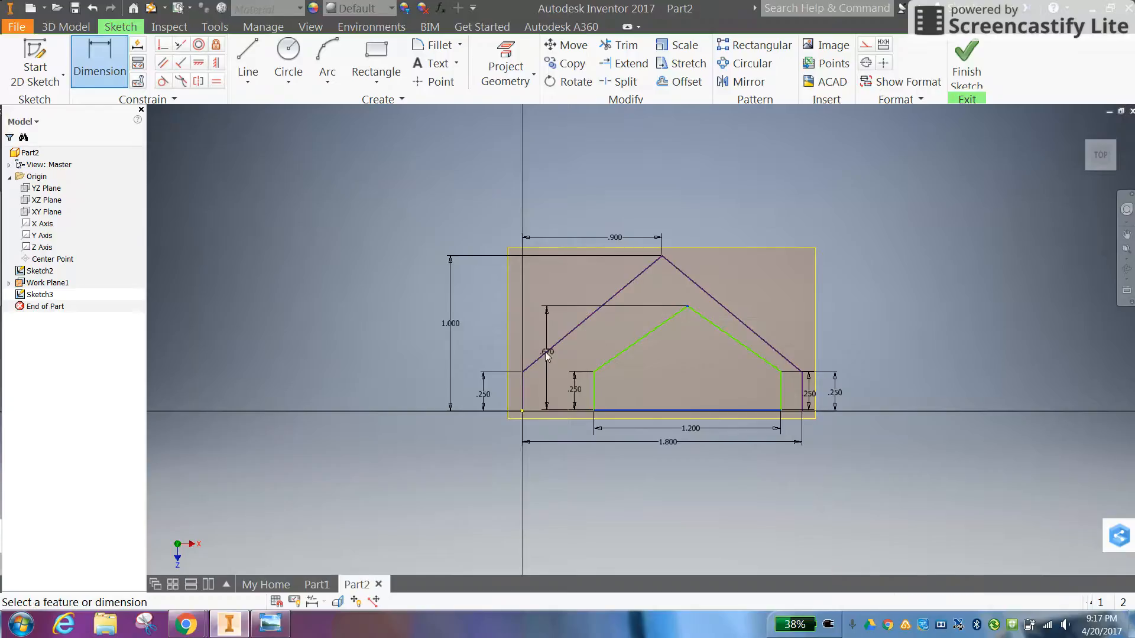
text(.75)
key(Return)
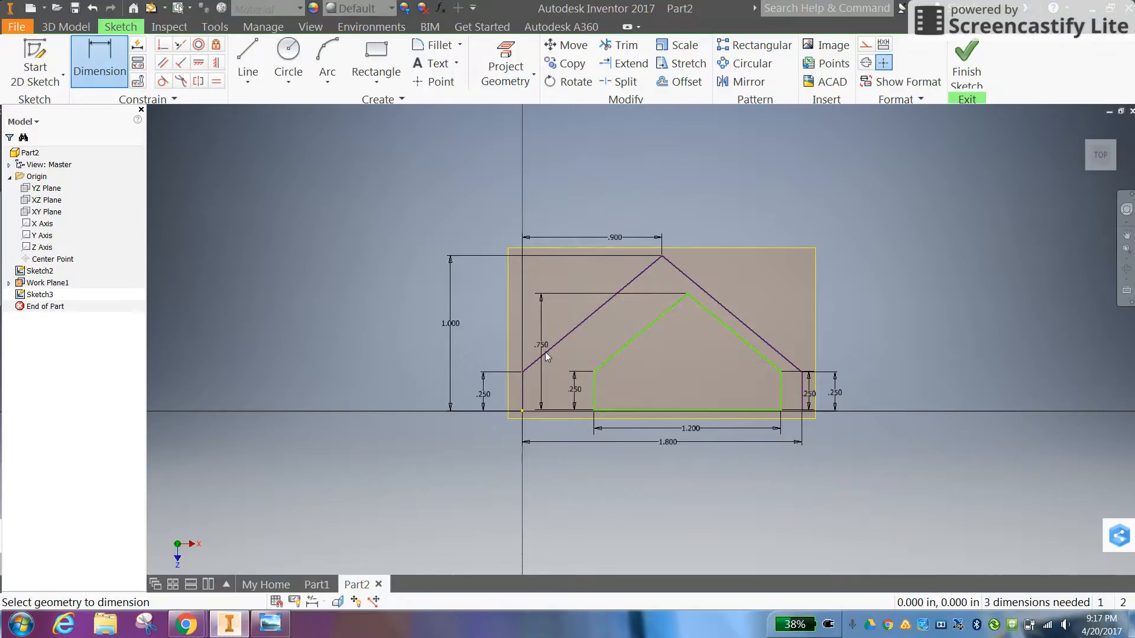
Dimension the horizontal distance from the inner outline's upper-left corner to its peak as 0.6 in
click(594, 371)
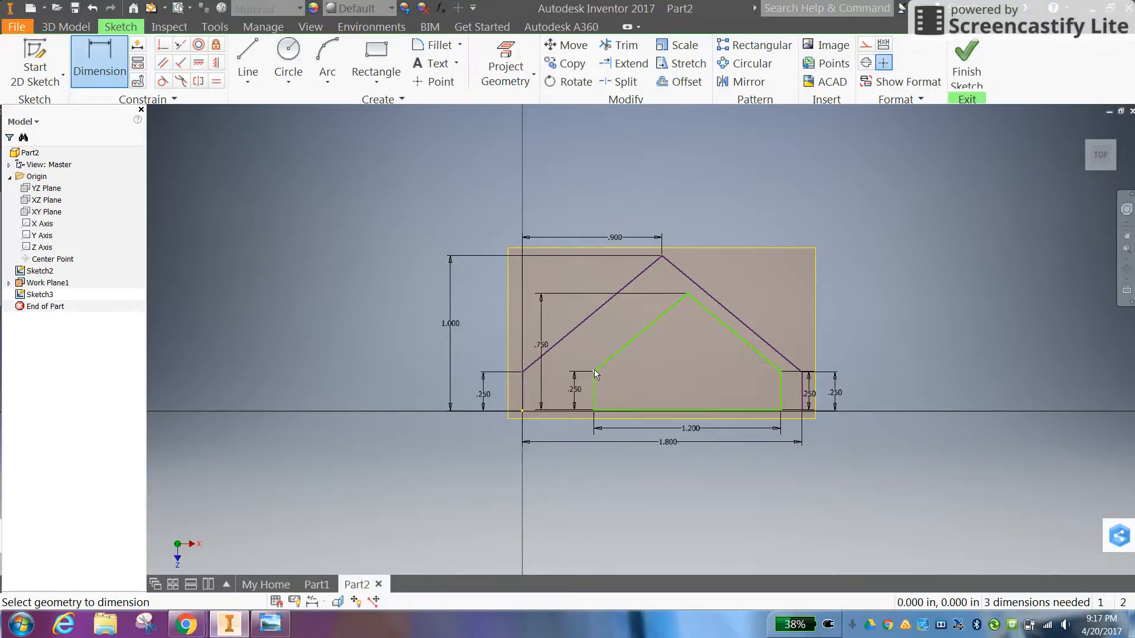
click(687, 294)
click(655, 284)
text(.6)
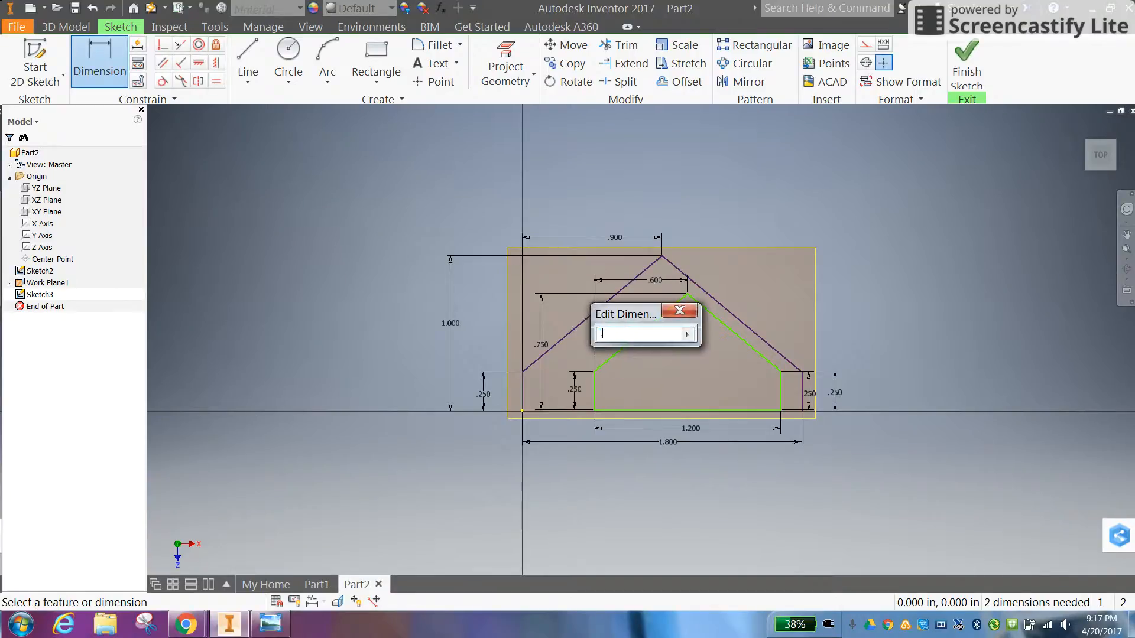
key(Return)
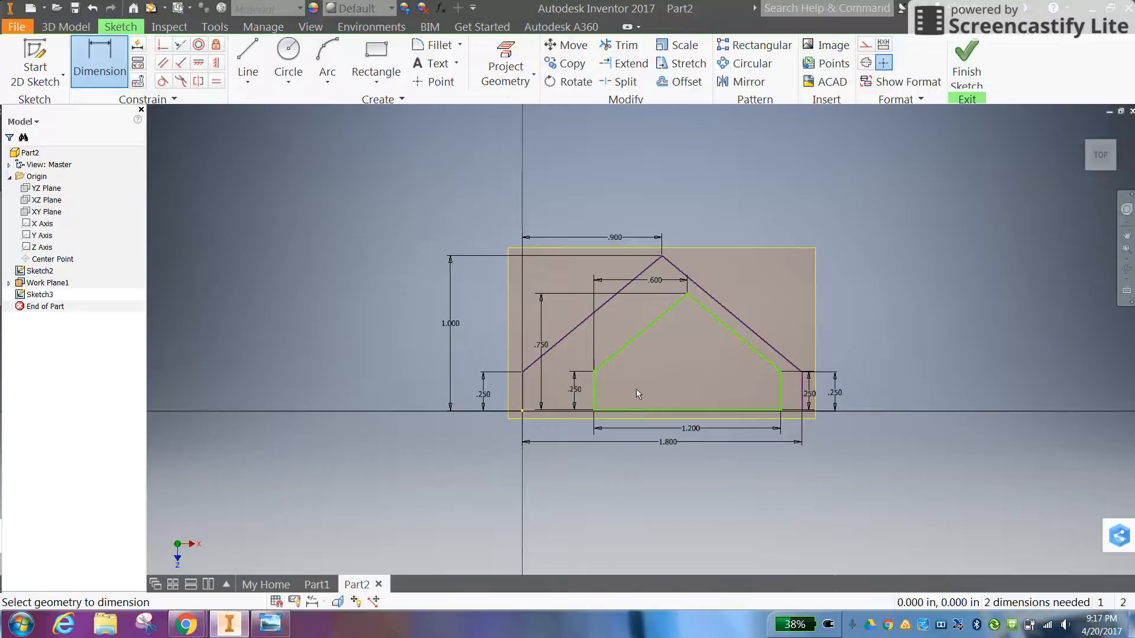
scroll(637, 390, down, 5)
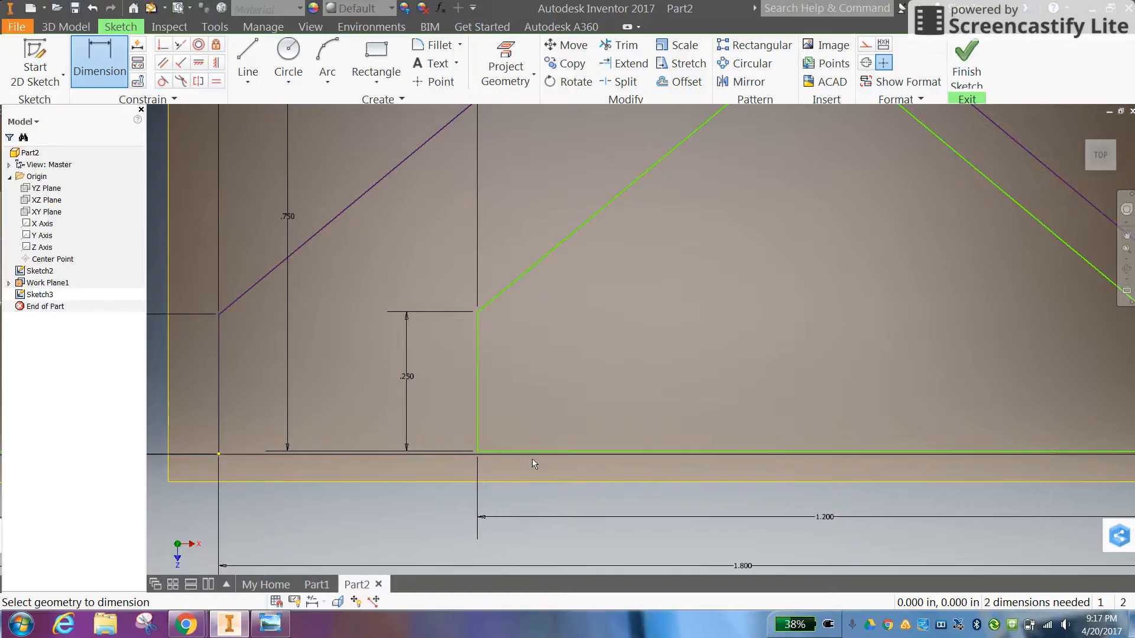
scroll(533, 459, up, 4)
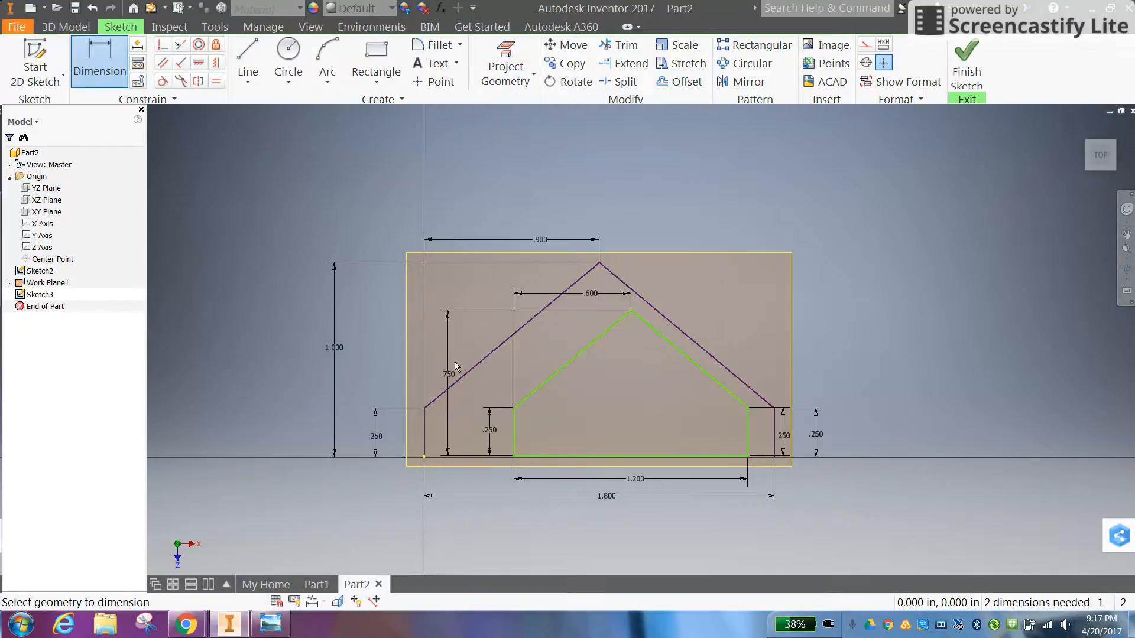
click(515, 436)
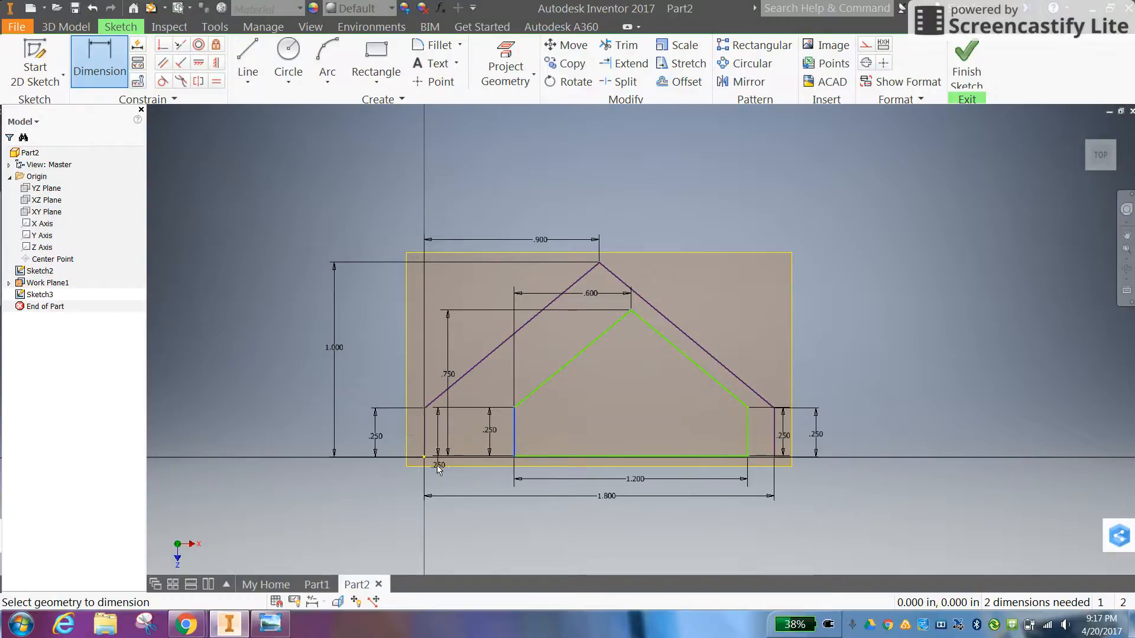
right_click(436, 446)
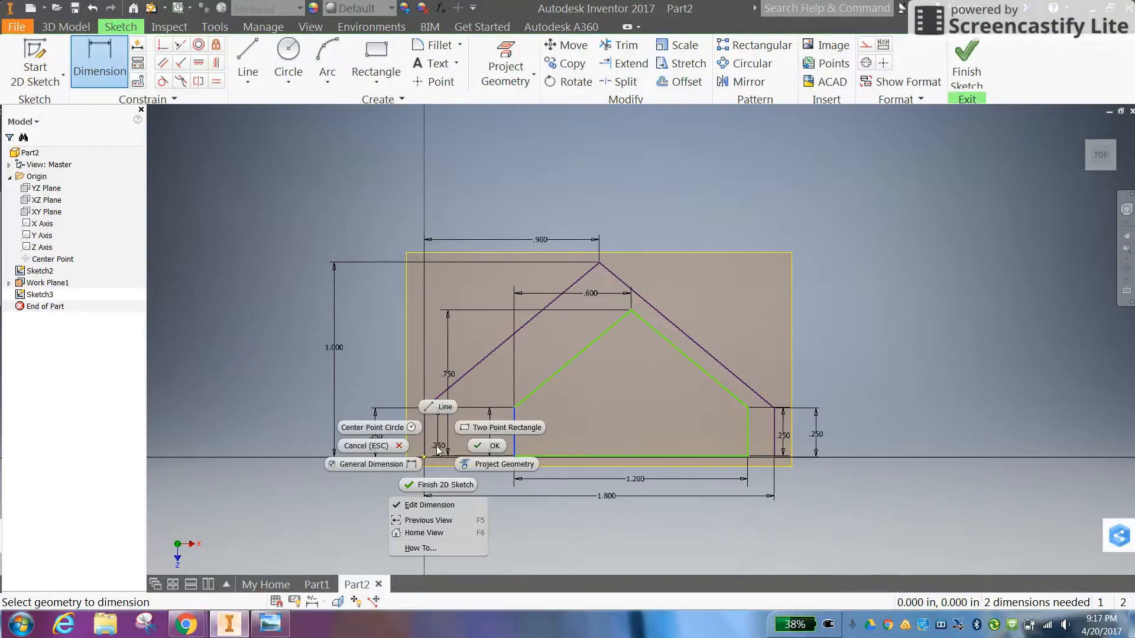
click(410, 447)
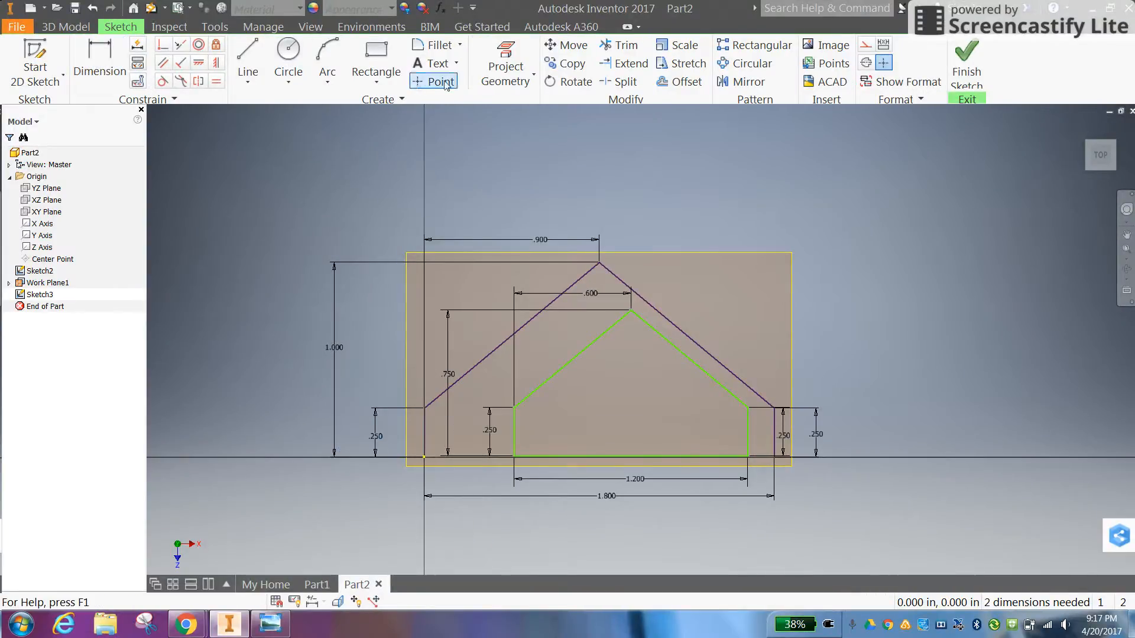
Project the outer profile's left edge and base line into the current sketch
click(506, 57)
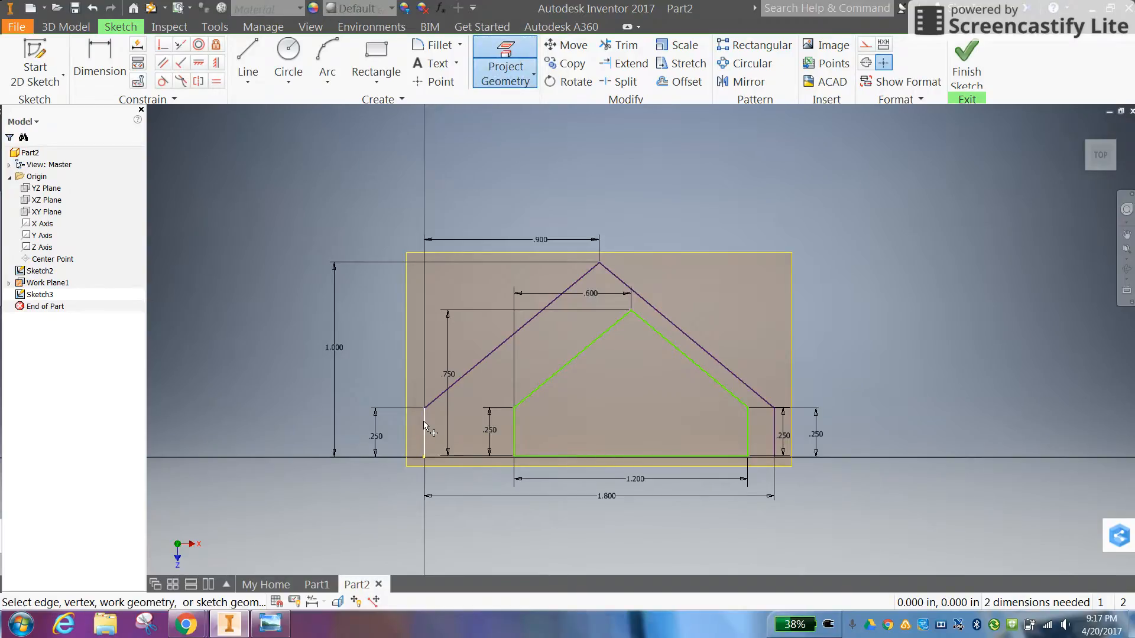
click(423, 445)
click(434, 458)
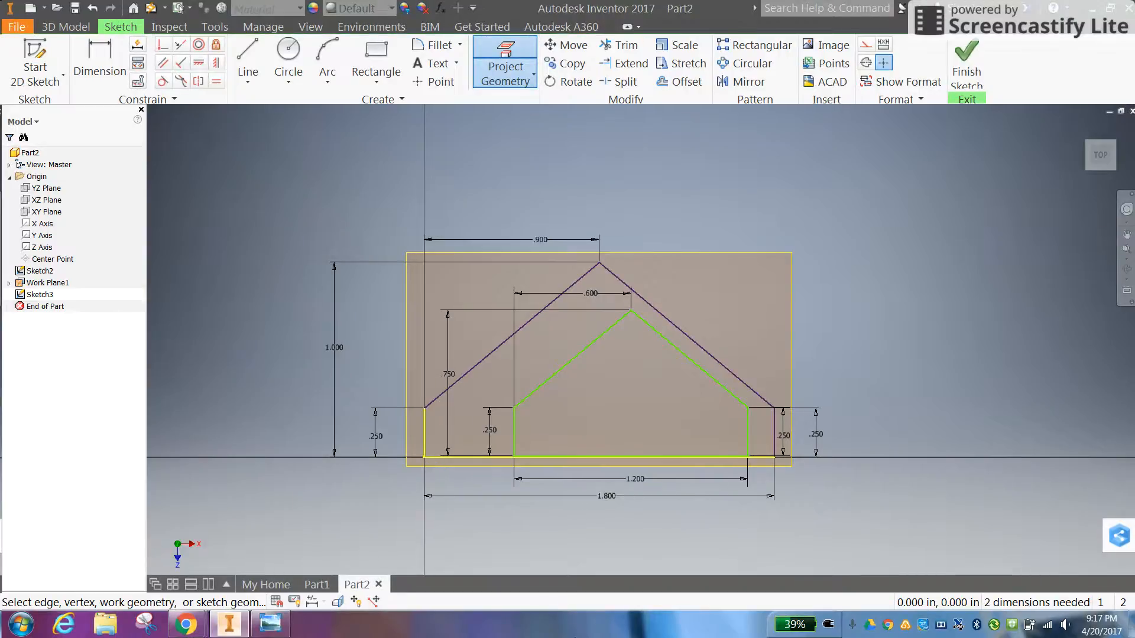
right_click(391, 482)
click(432, 481)
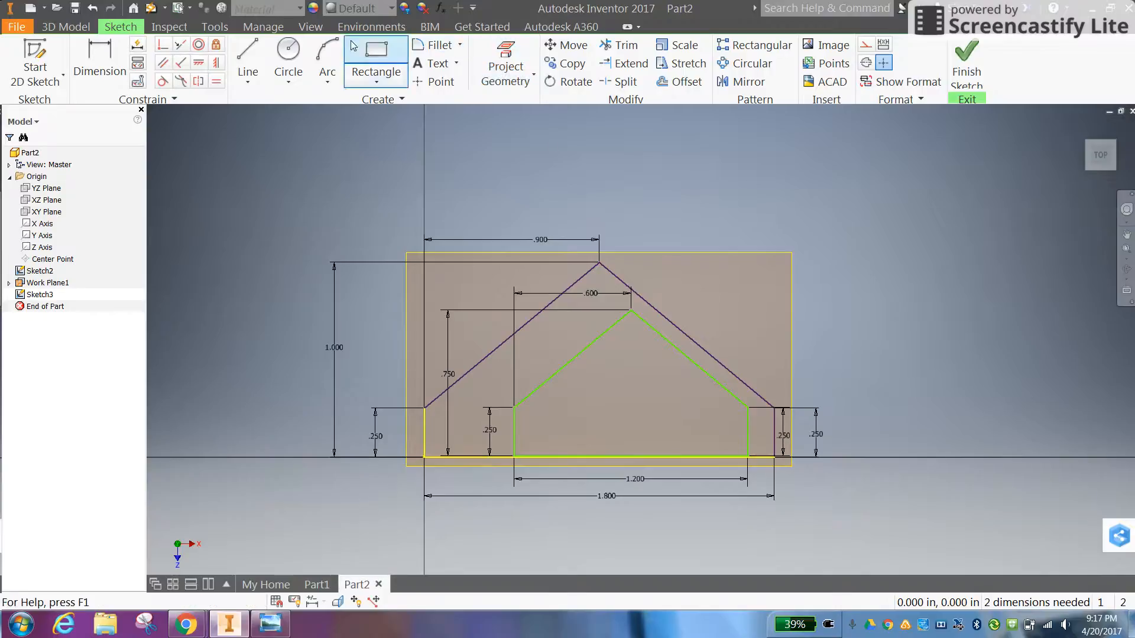
Dimension the vertical distance between the inner outline's base line and the outer profile's base line as 0 in
click(105, 57)
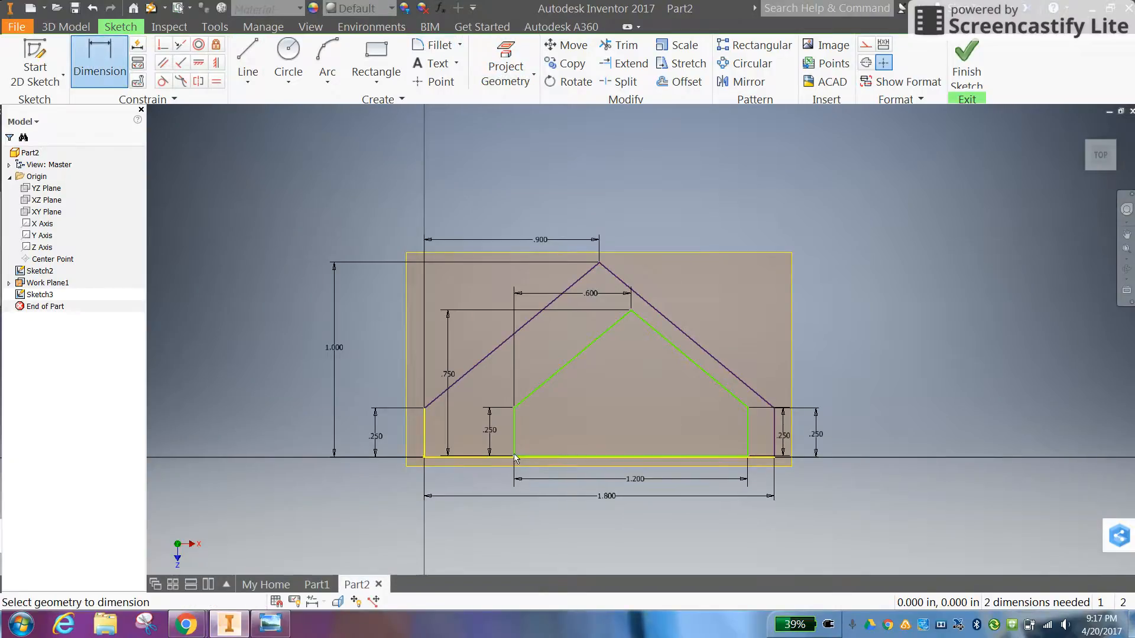
click(495, 458)
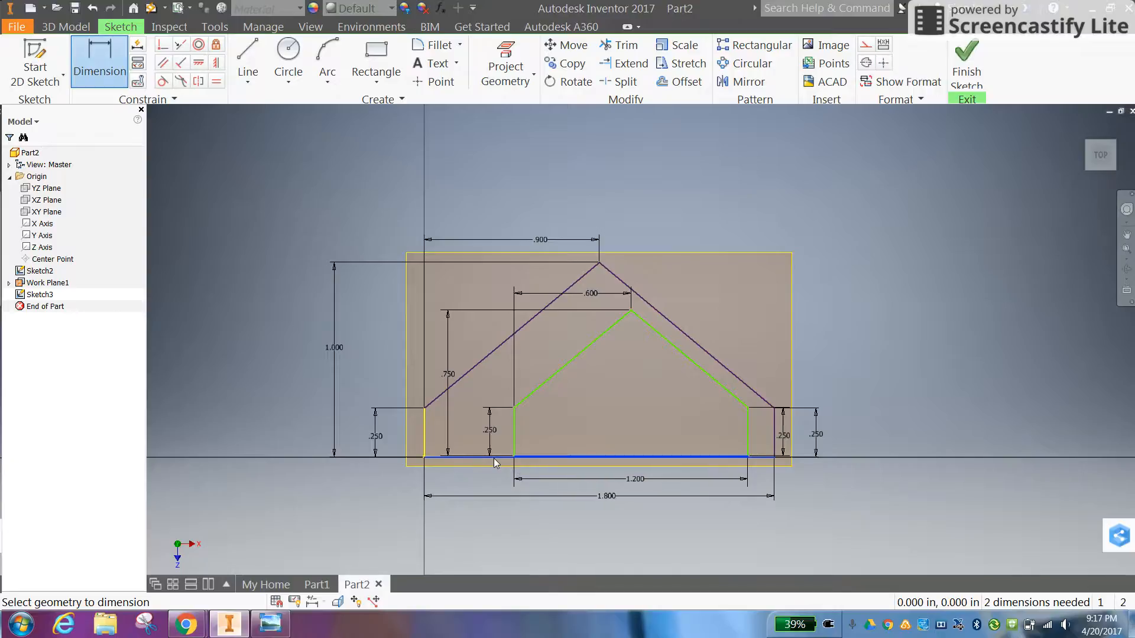
click(924, 469)
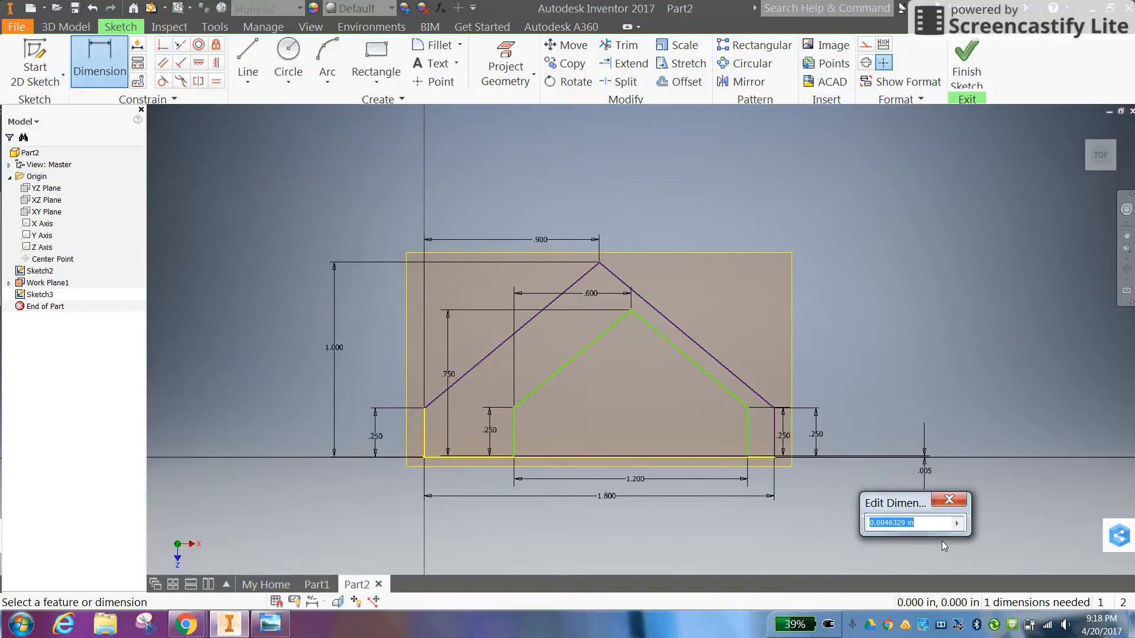
text(0)
key(Return)
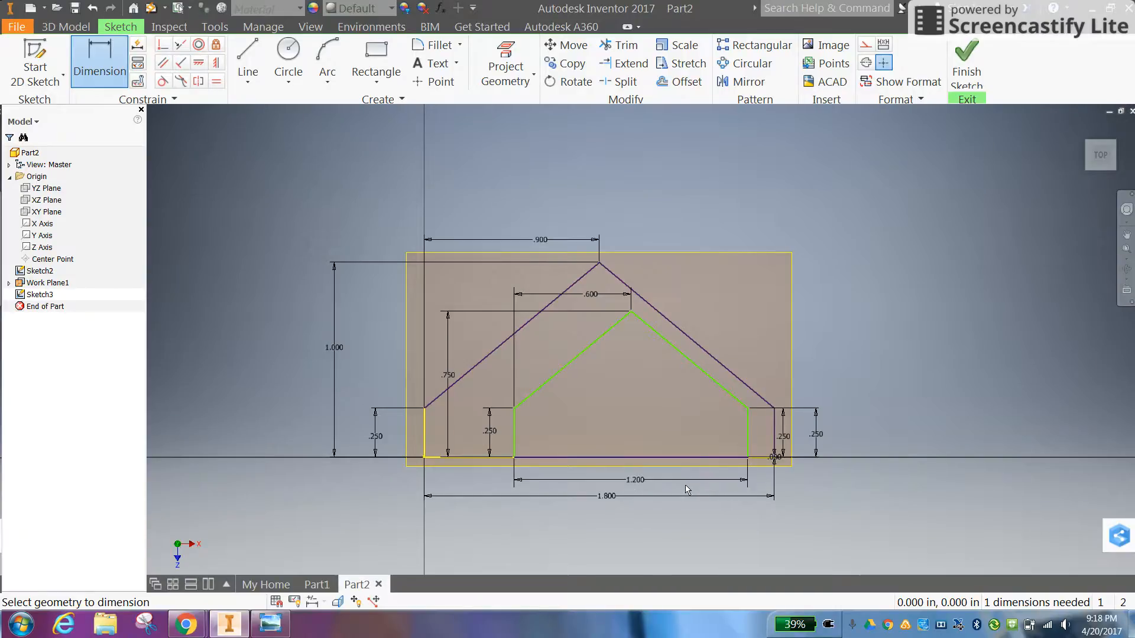
Dimension the distance between the left edges of the inner outline and the outer profile as 0.3 in, and finish the sketch
click(514, 438)
click(424, 440)
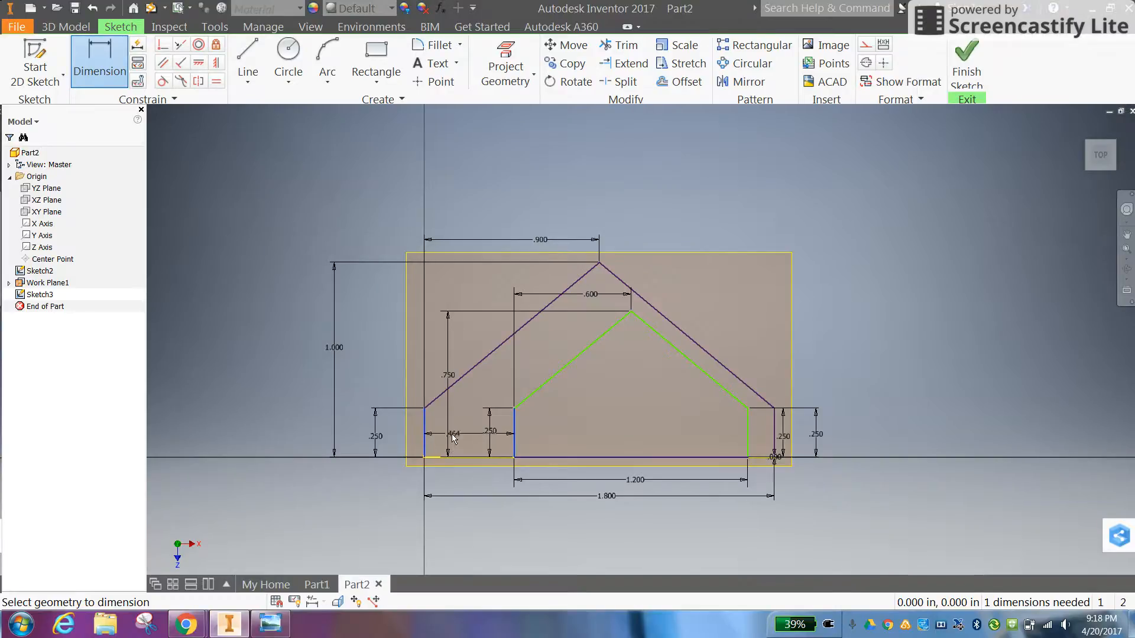
click(467, 486)
text(.3)
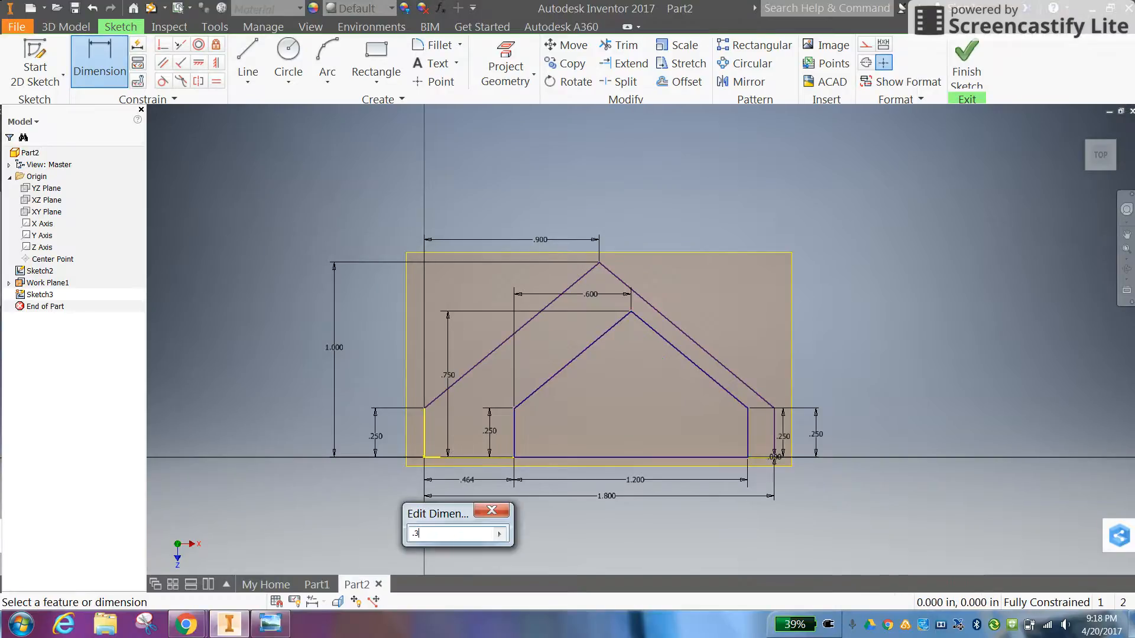
key(Return)
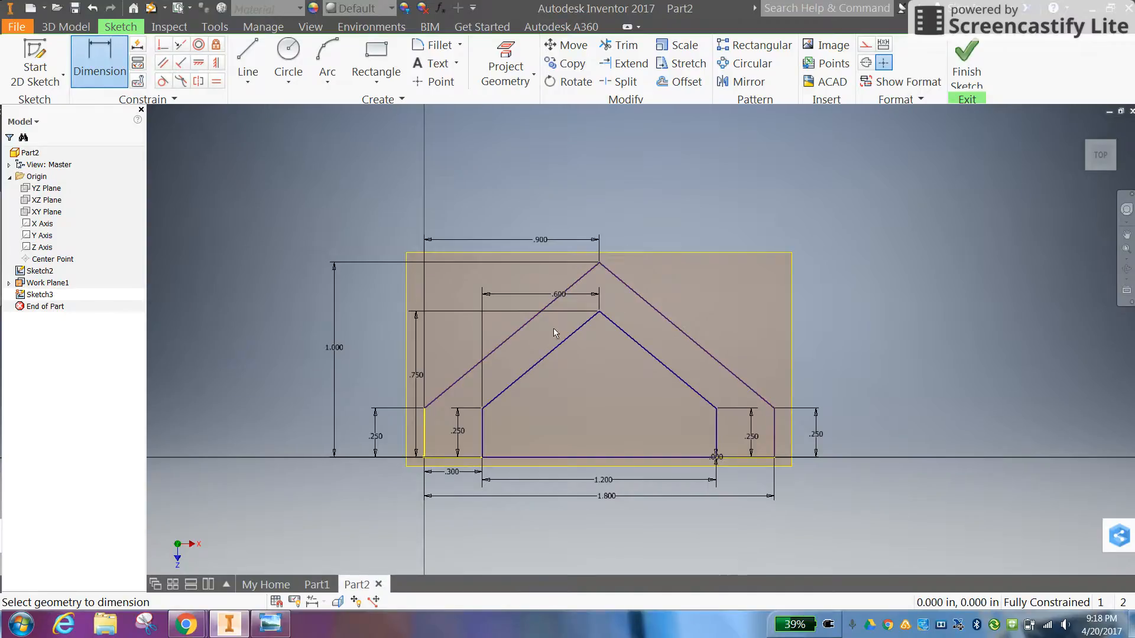
right_click(674, 428)
click(660, 468)
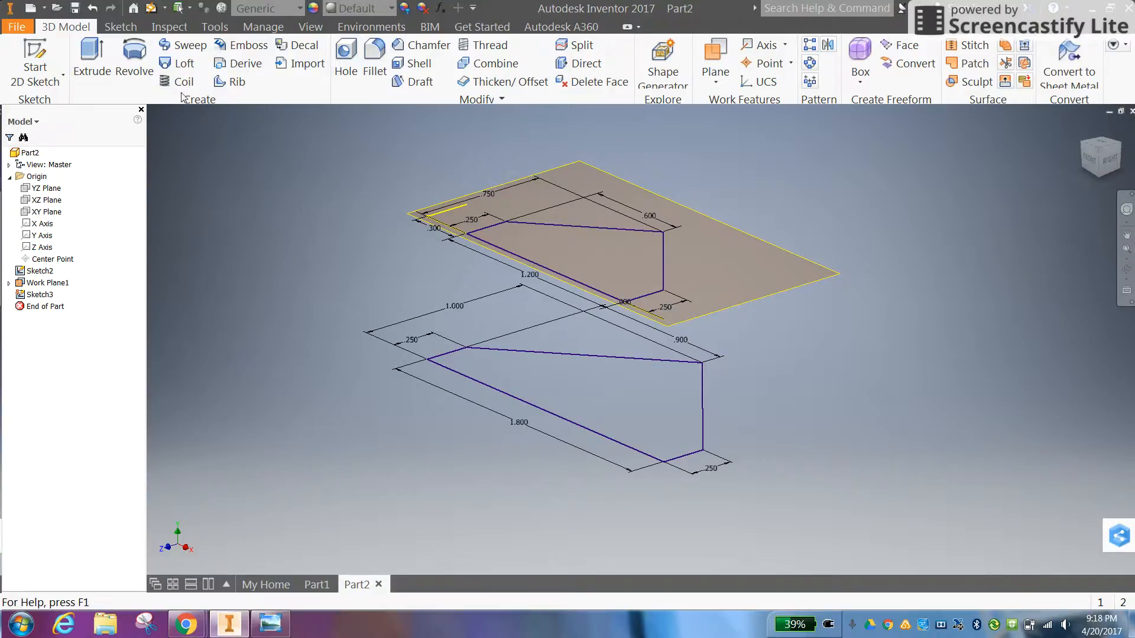
Loft a solid from the larger base profile to the smaller profile on the work plane
click(184, 64)
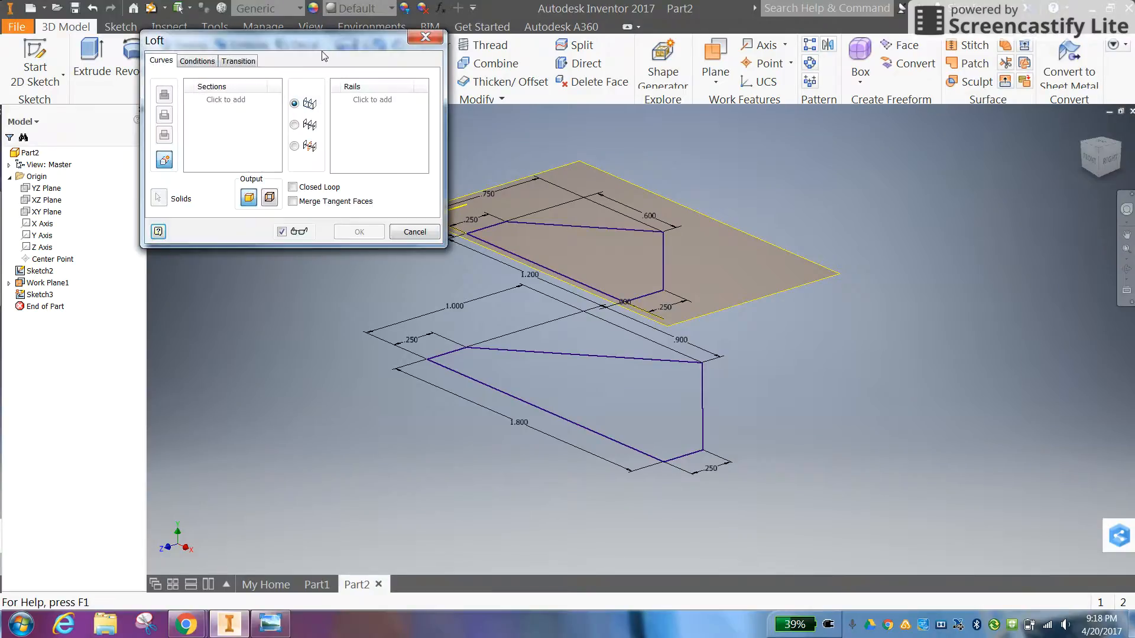
drag(330, 44, 228, 58)
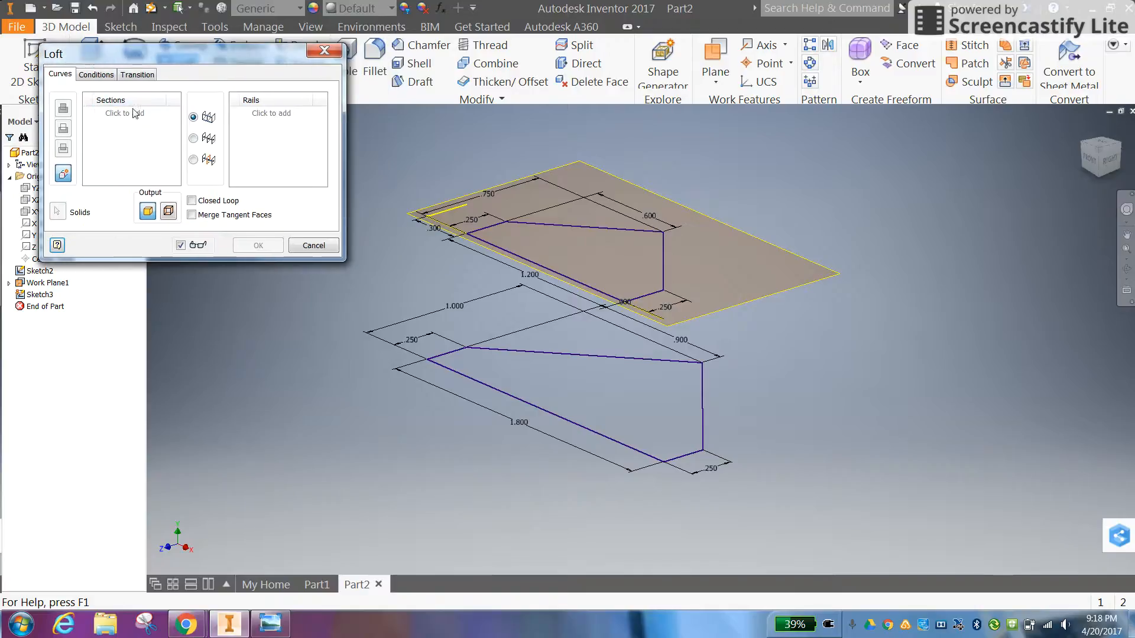
click(563, 355)
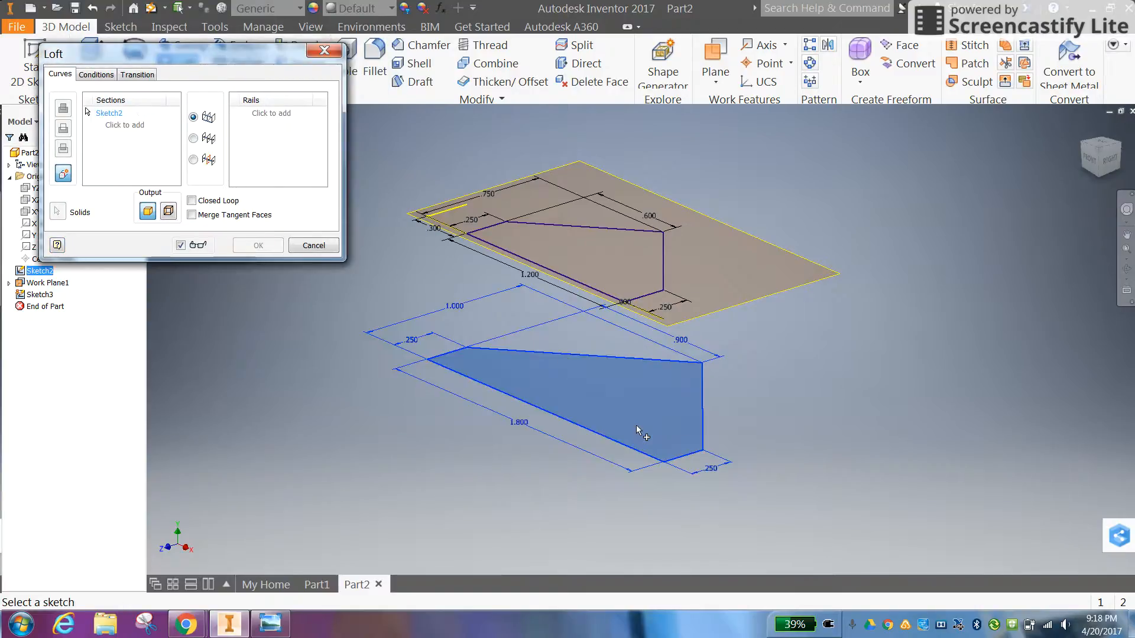
click(125, 125)
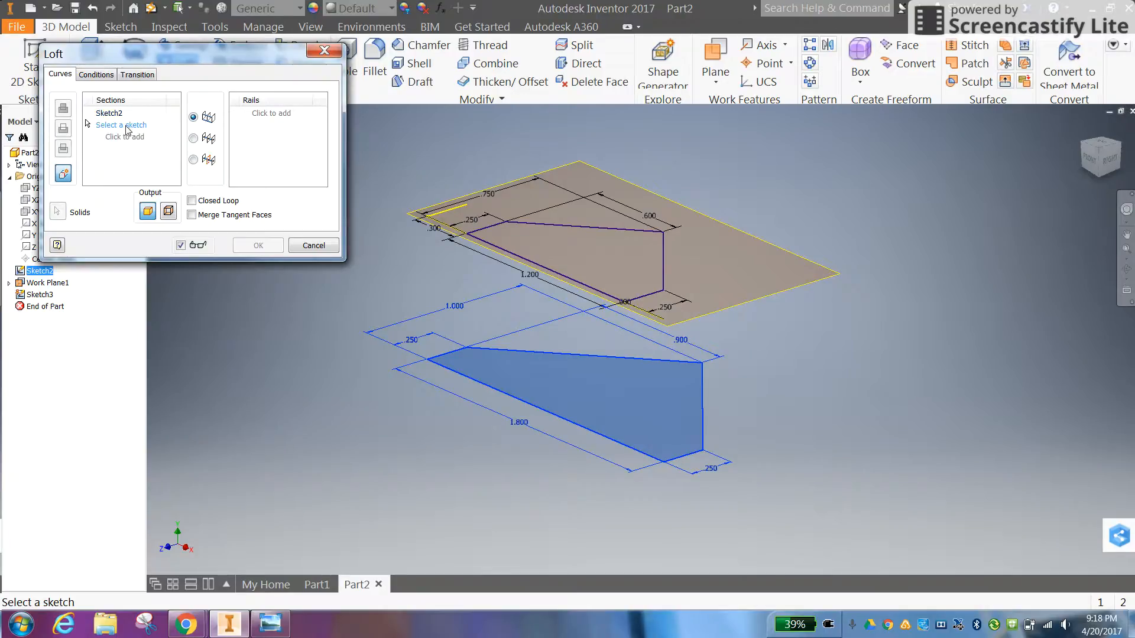
click(591, 232)
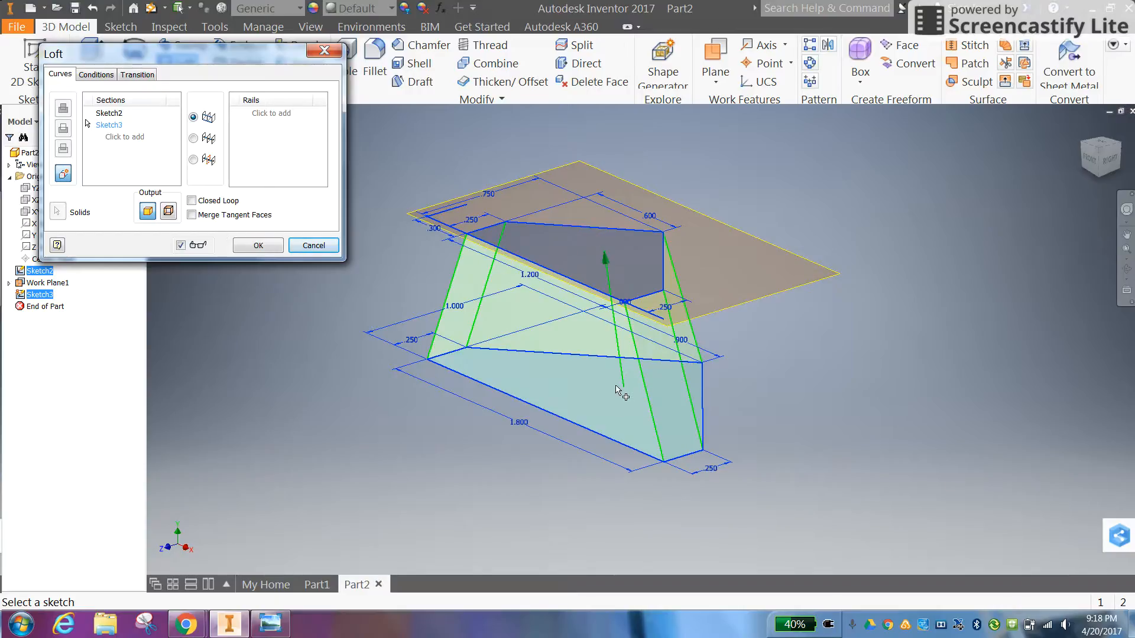
click(259, 245)
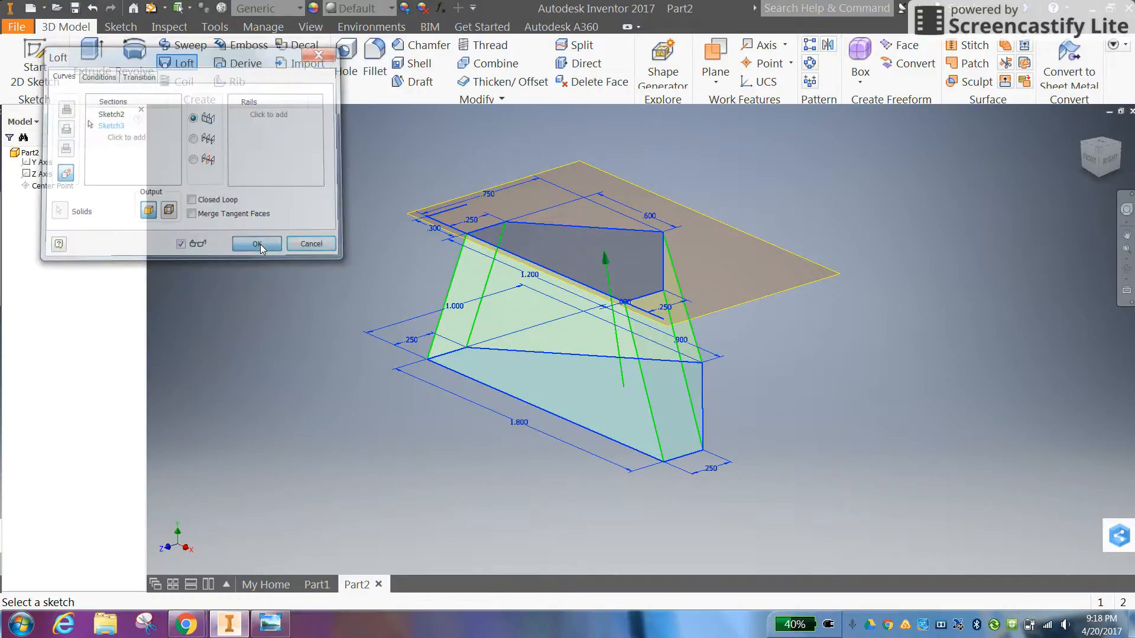
Turn to the right-rear side of the lofted body and hide the work plane
click(1119, 143)
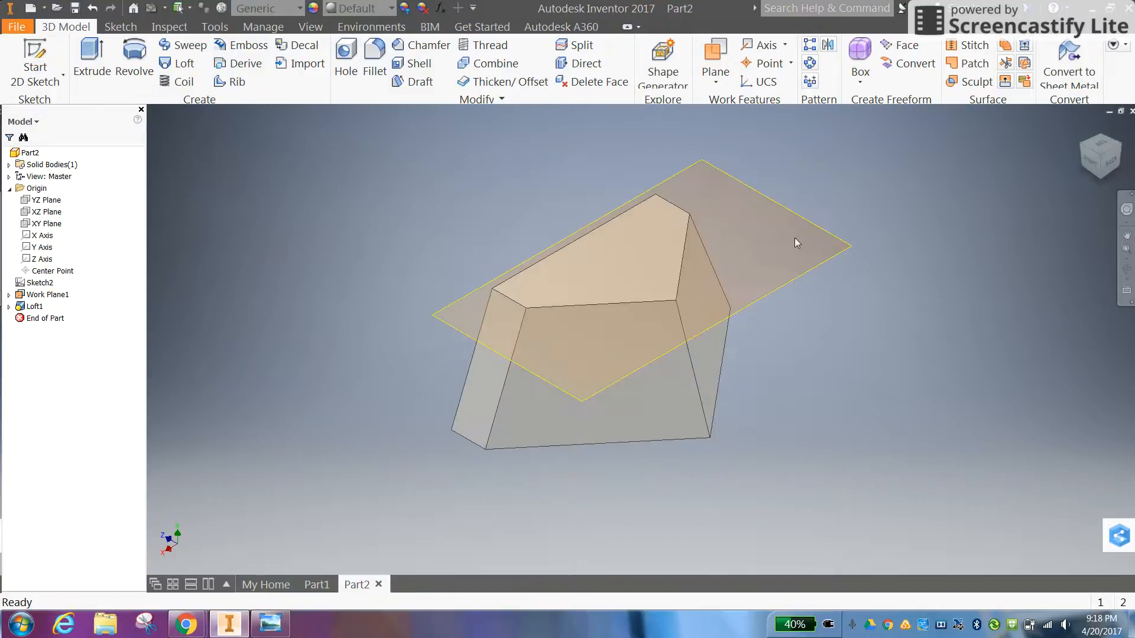
right_click(811, 267)
click(859, 289)
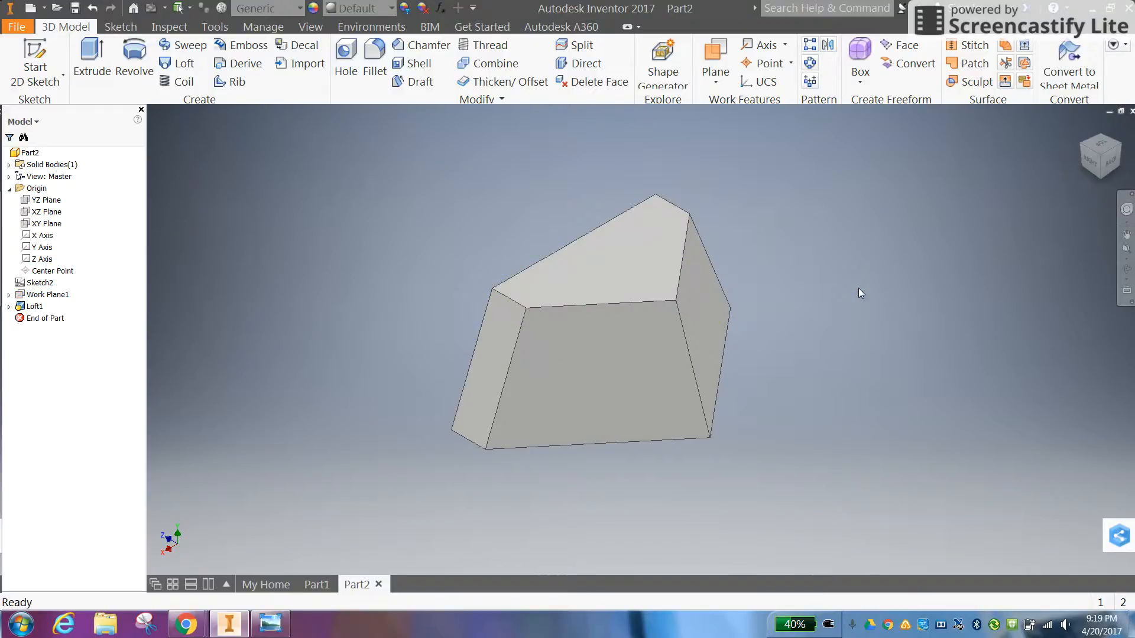
Consult the Cow Catcher drawing, and project the outline of the right-hand angled side face into a new sketch on it
click(259, 624)
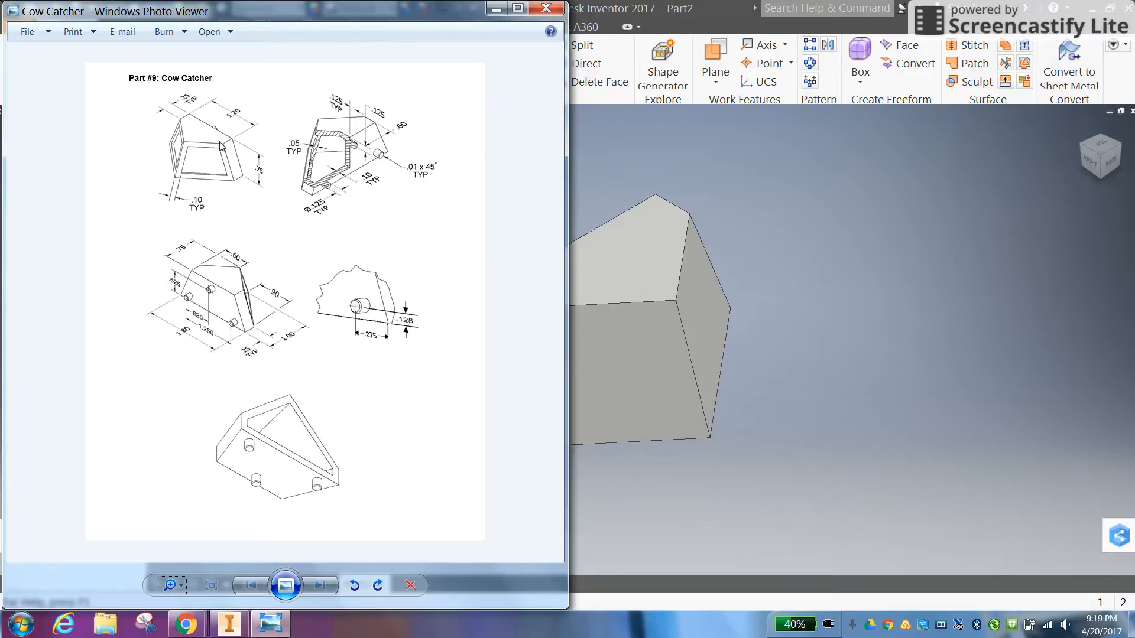
click(752, 204)
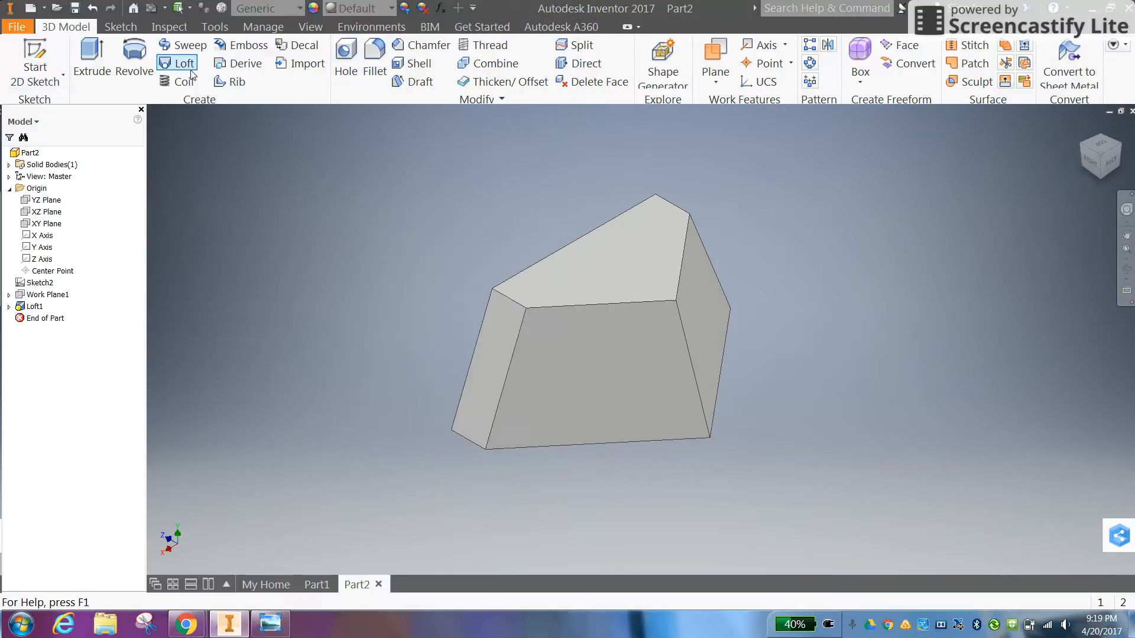
click(31, 47)
click(596, 344)
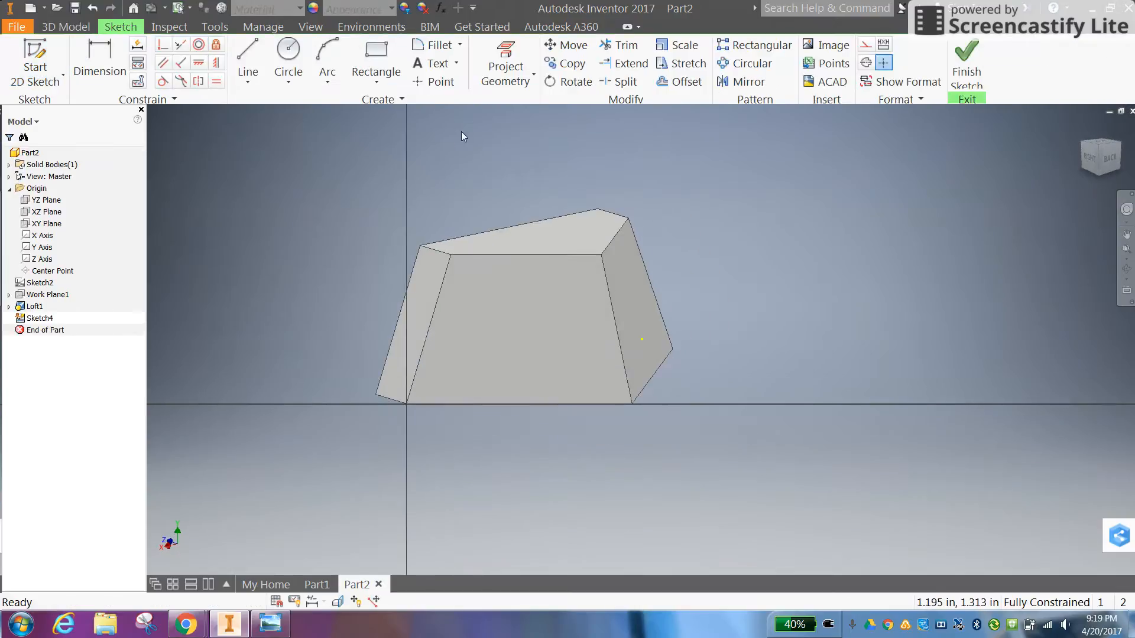
click(506, 56)
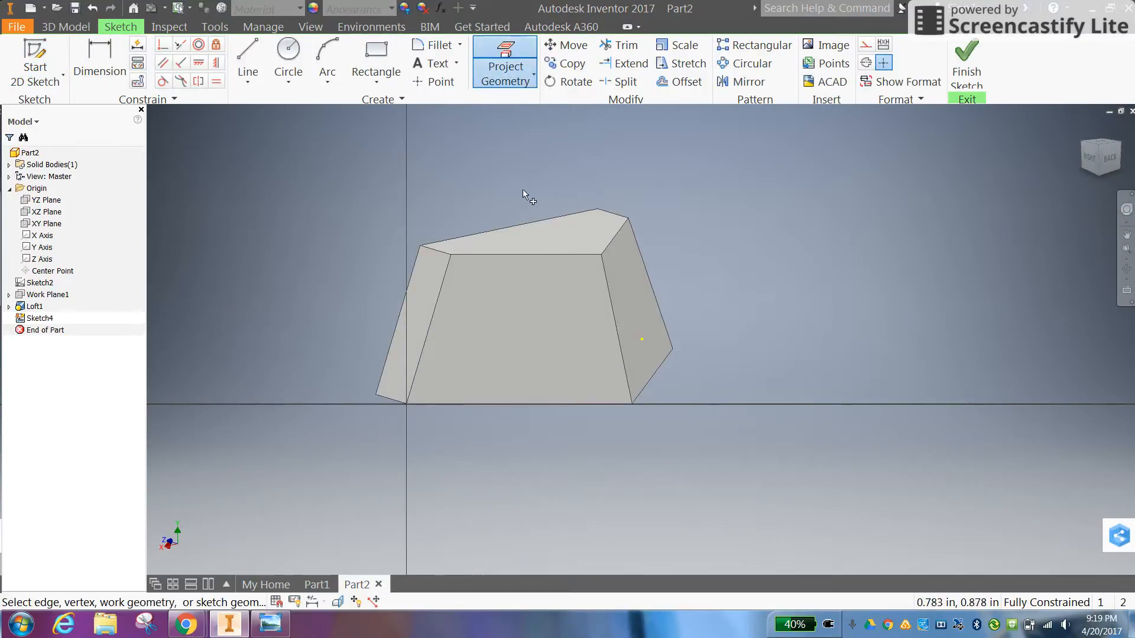
click(540, 325)
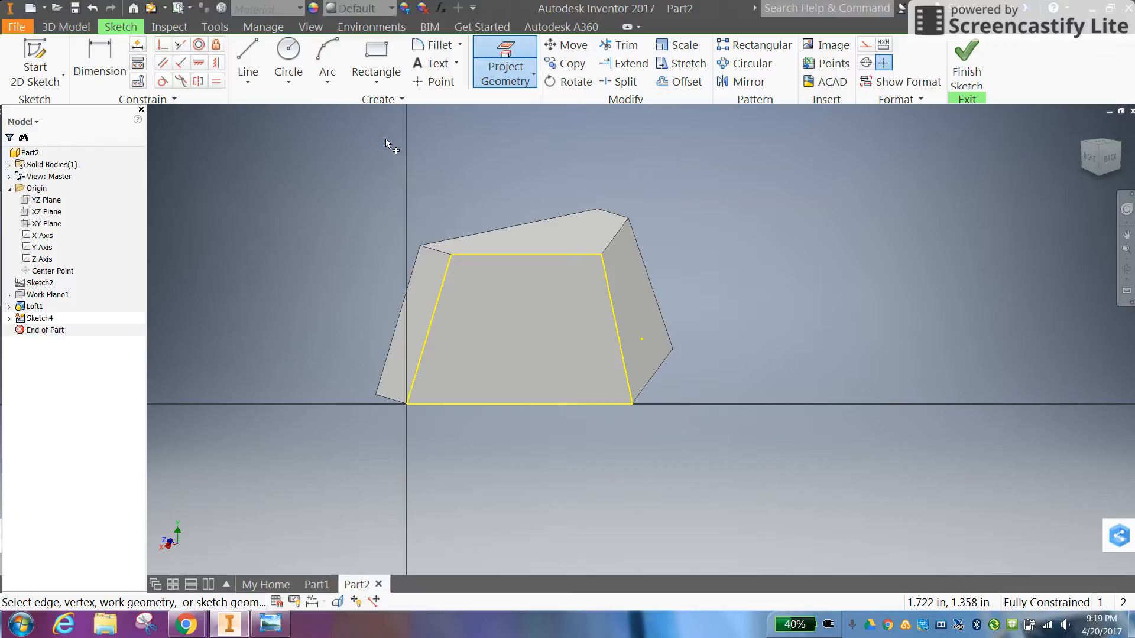
Offset the projected face outline inward by 0.1 in and finish the sketch
click(674, 83)
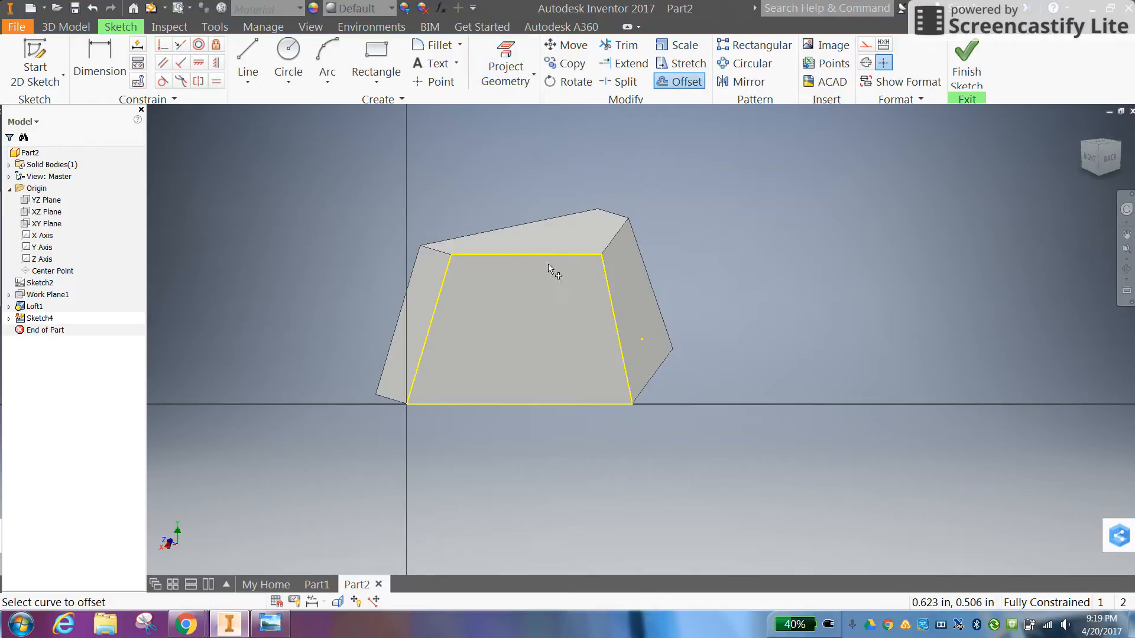
click(564, 255)
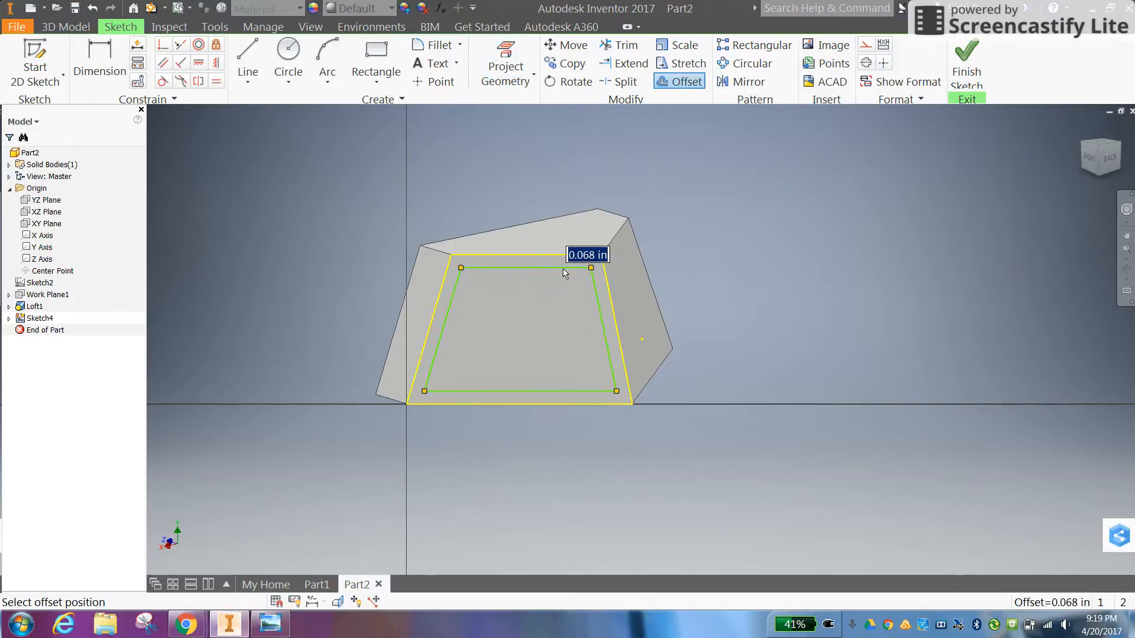
text(.1)
key(Return)
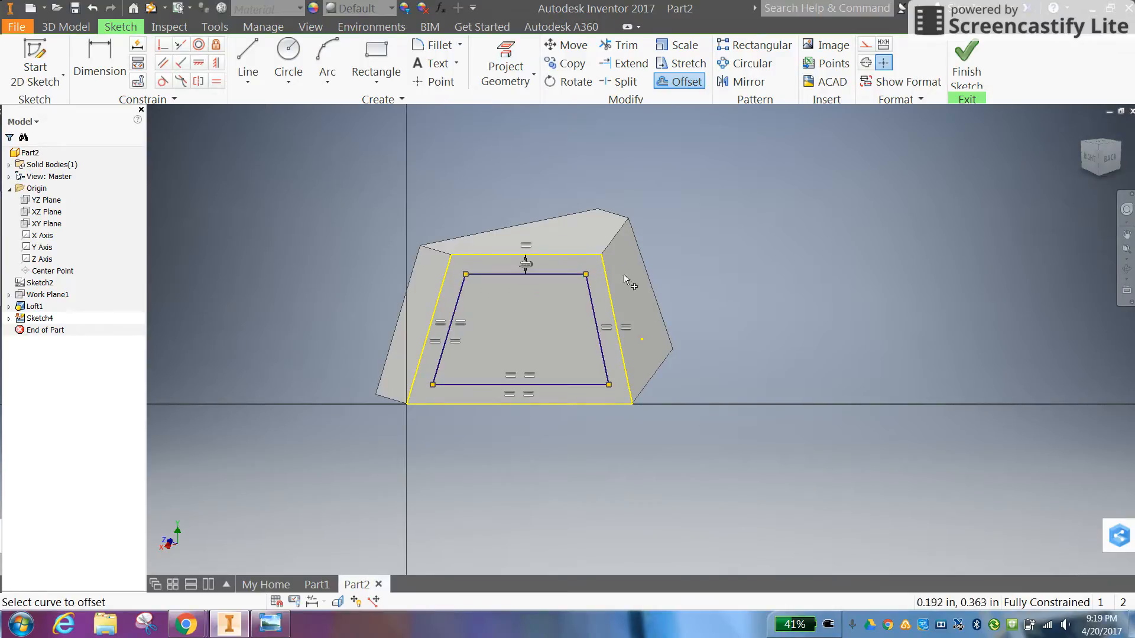
right_click(708, 264)
click(710, 300)
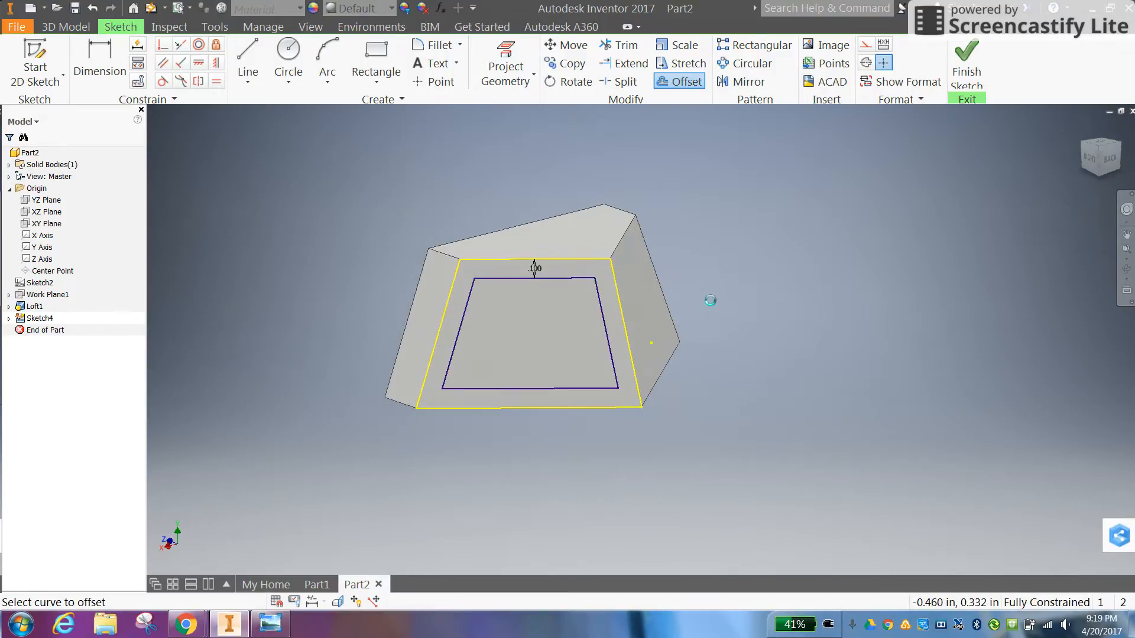
Extrude the inner trapezoid as a cut 0.05 in deep into the angled face, checking the depth in the reference drawing
click(91, 59)
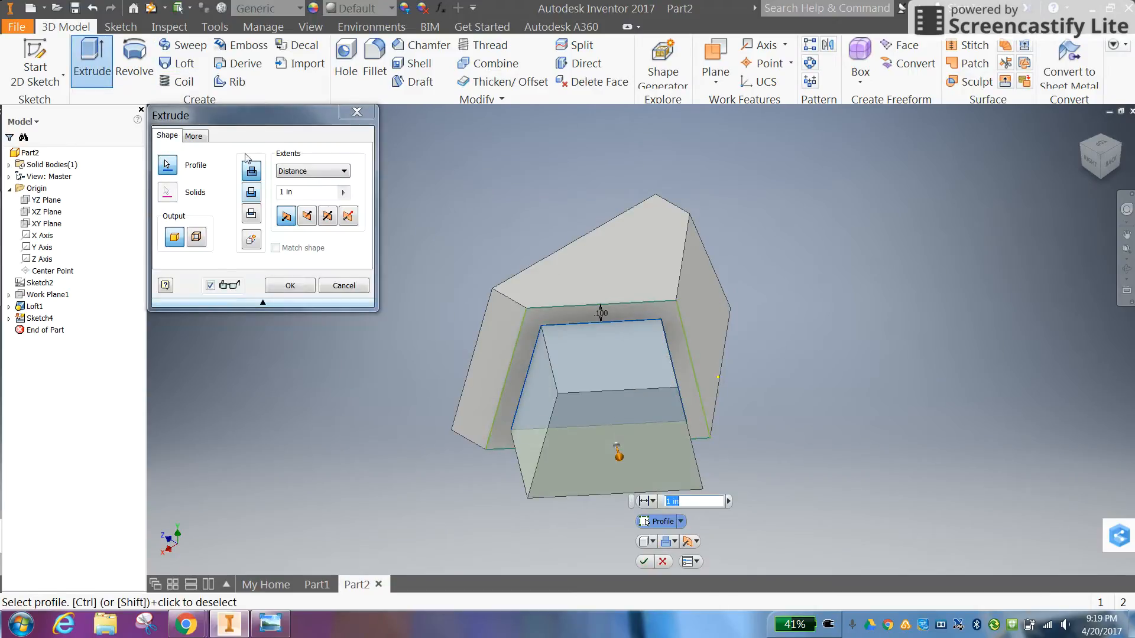
click(251, 194)
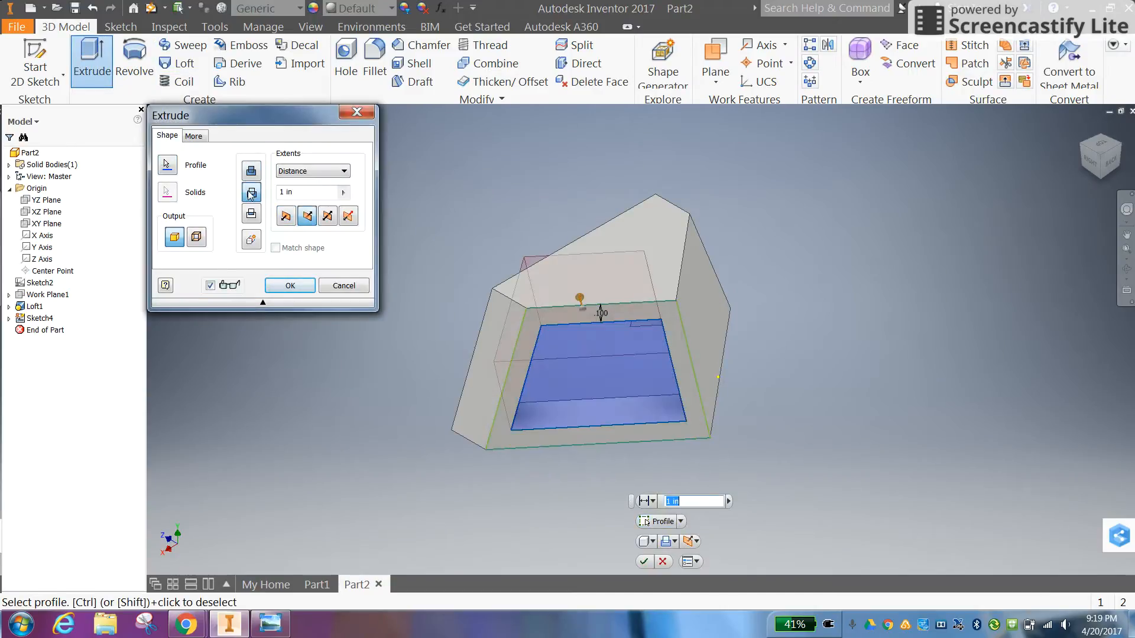
click(274, 633)
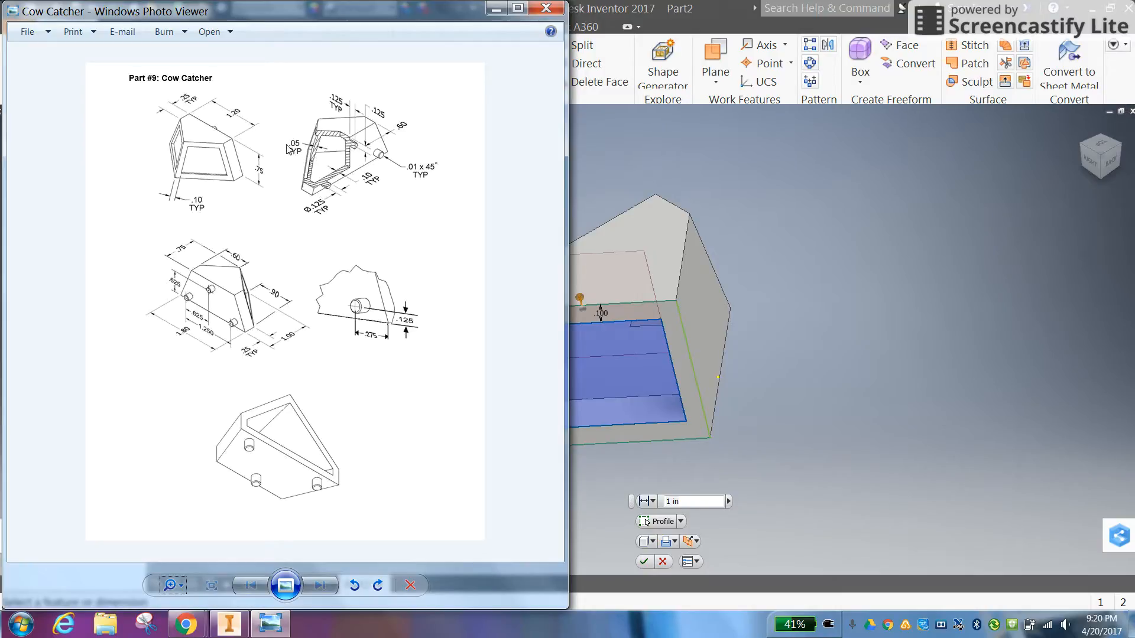
click(694, 501)
text(.0)
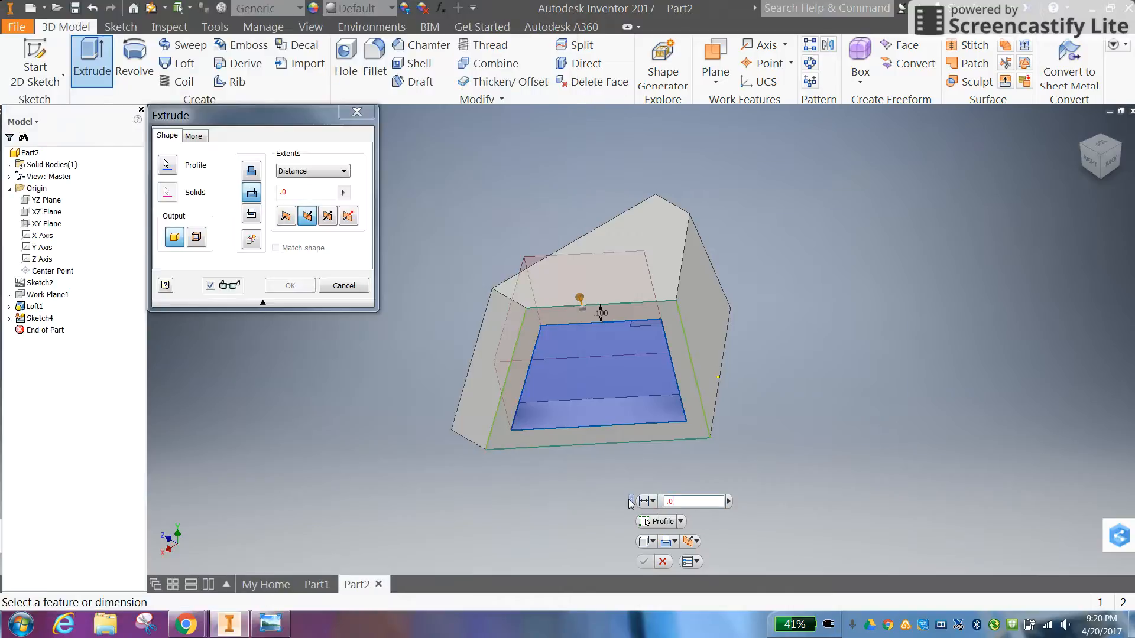
text(5)
key(Return)
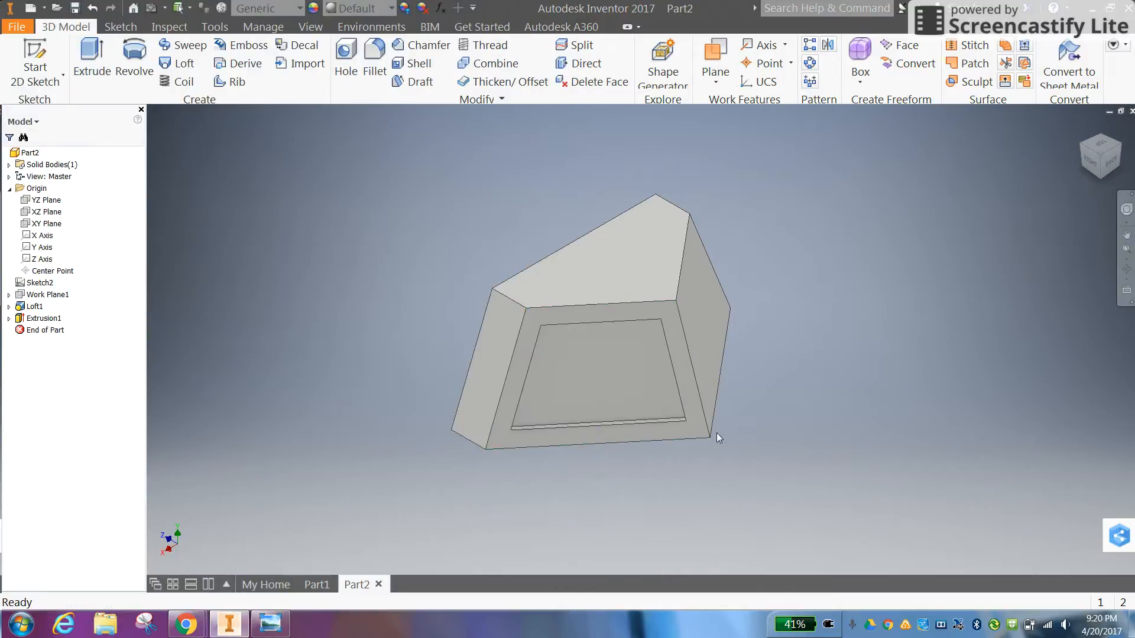
Start a new sketch on the second angled face, beside the face that already has a recess
click(35, 59)
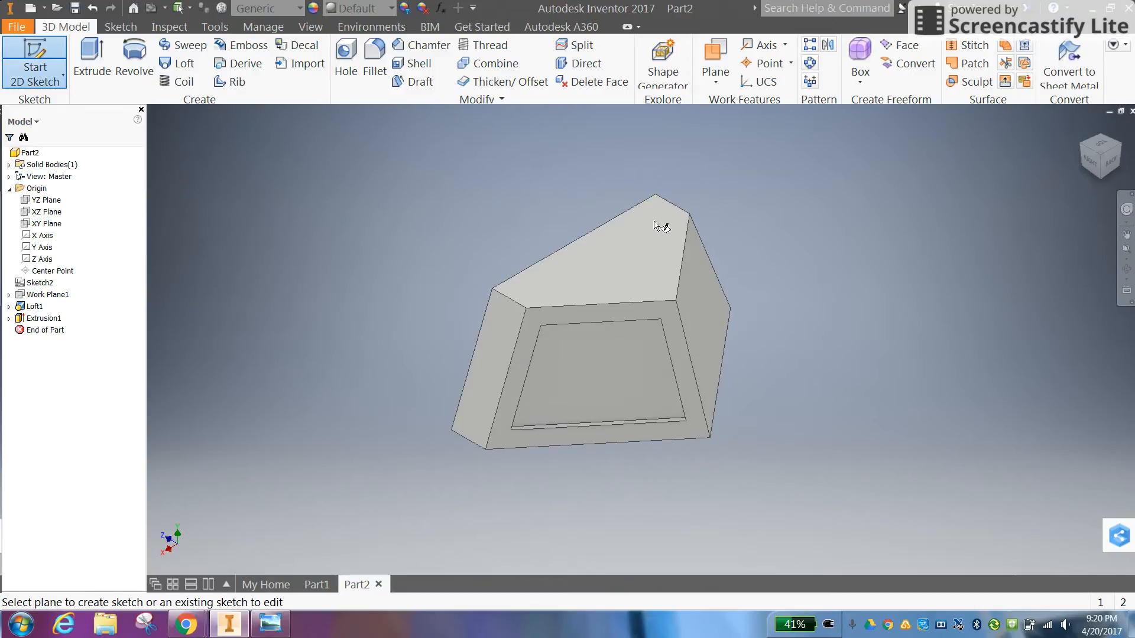
click(687, 279)
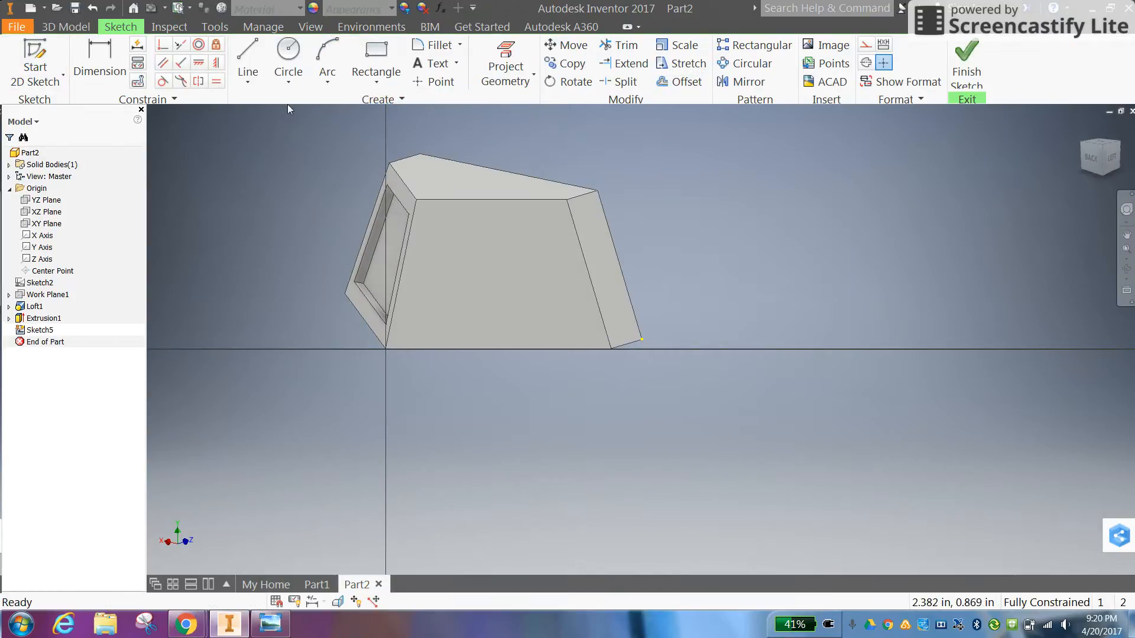
click(516, 55)
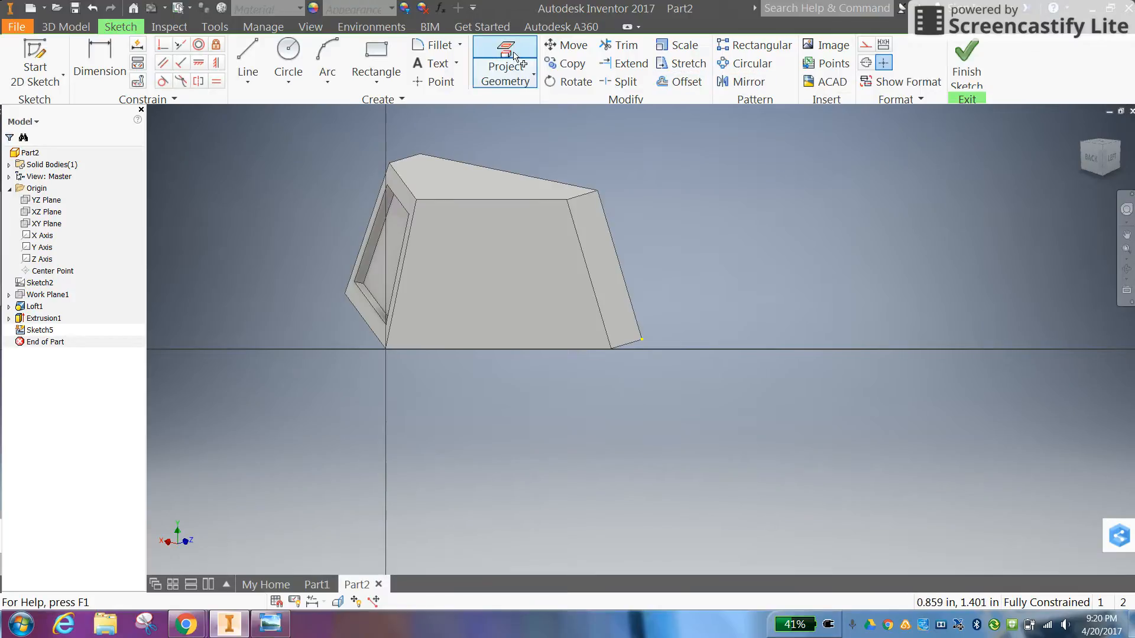
click(248, 59)
click(430, 216)
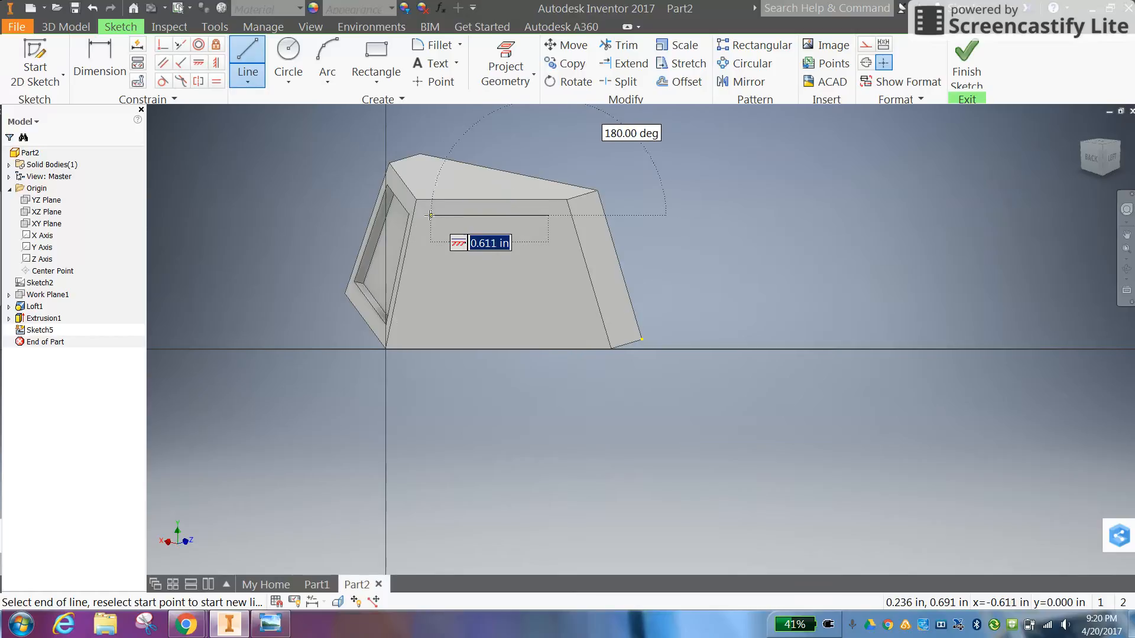
right_click(410, 309)
key(Escape)
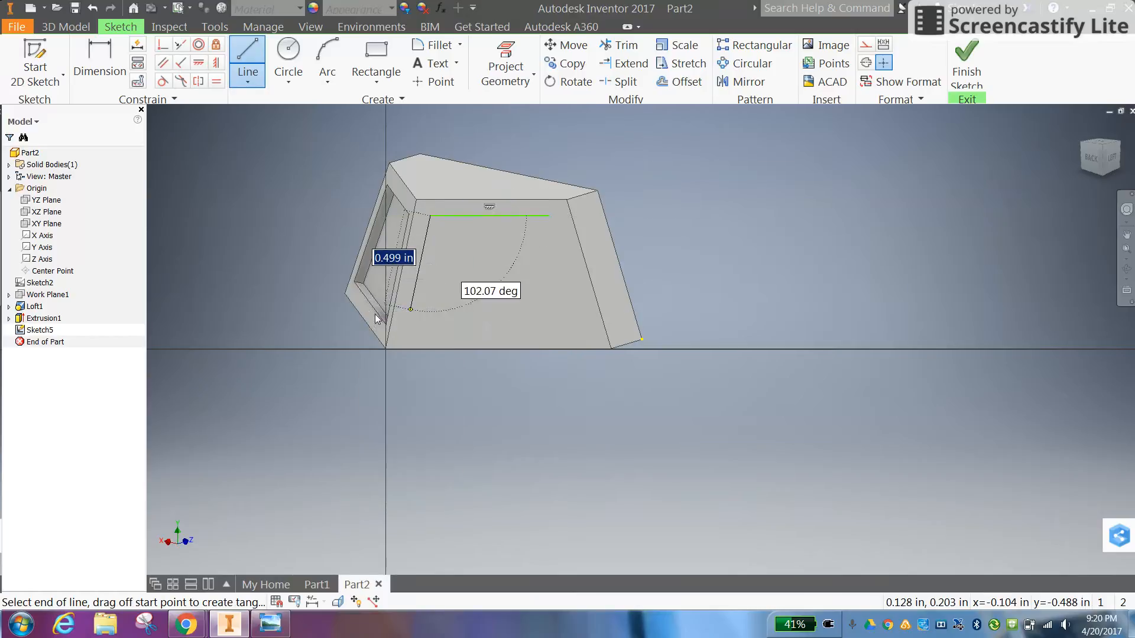
key(Escape)
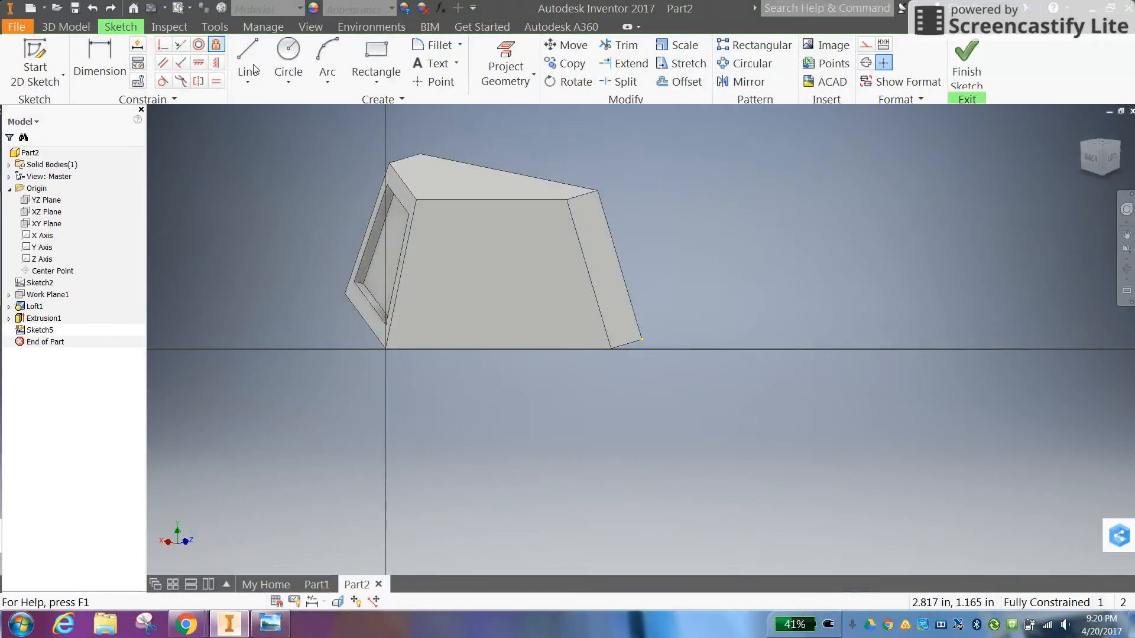
Project the second angled face's outline, offset it inward by 0.1 in and finish the sketch
click(505, 59)
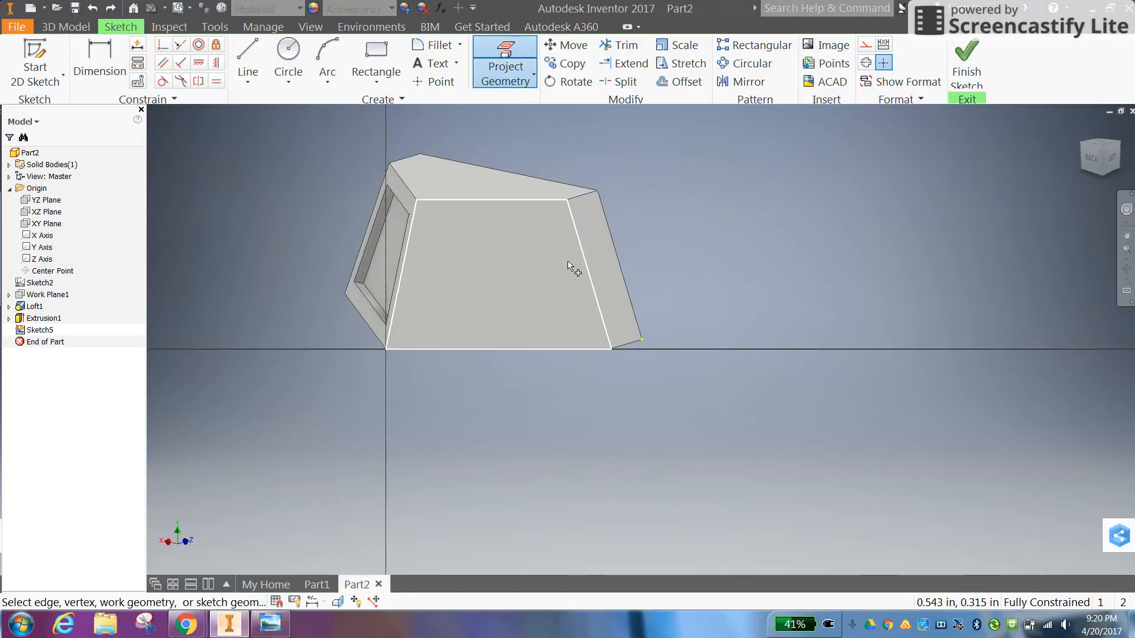
click(544, 271)
click(676, 79)
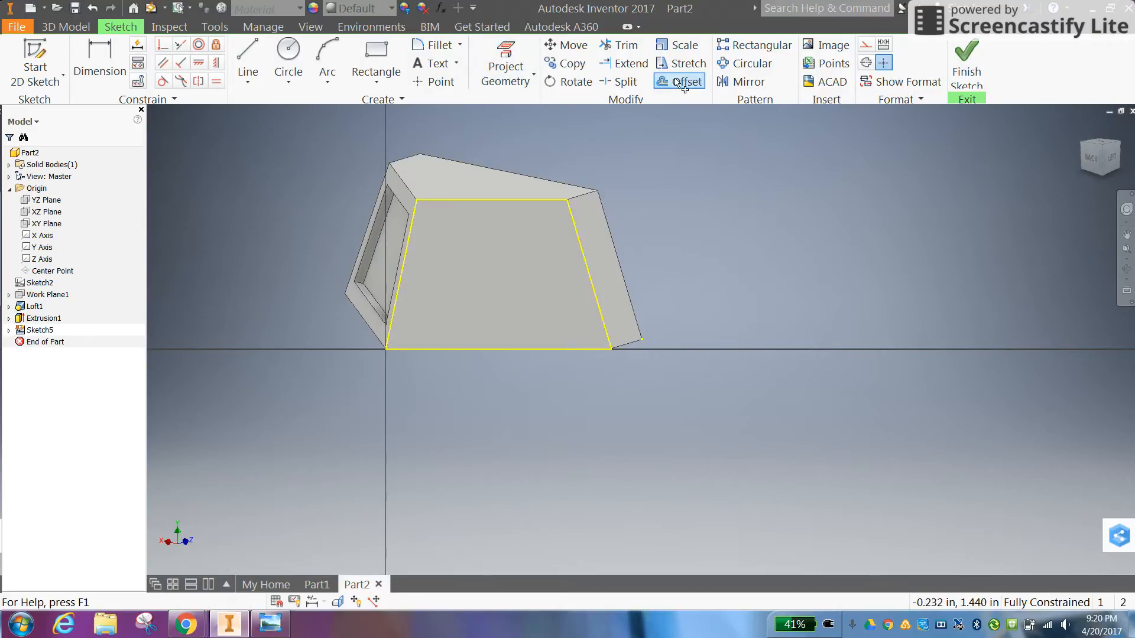
click(545, 201)
click(536, 222)
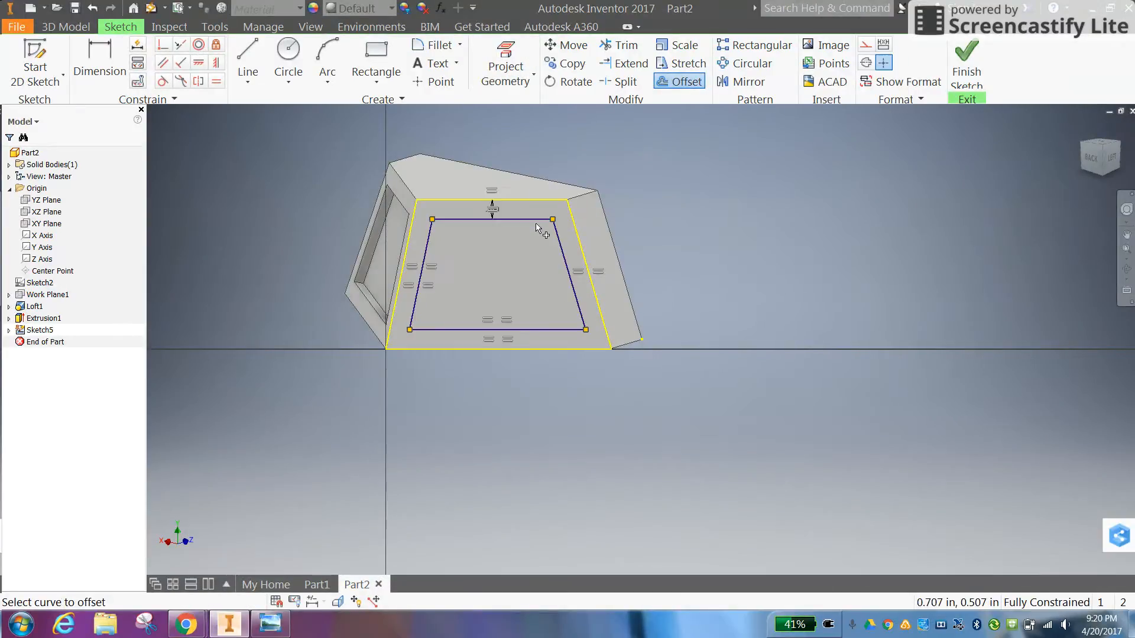
right_click(720, 224)
click(719, 261)
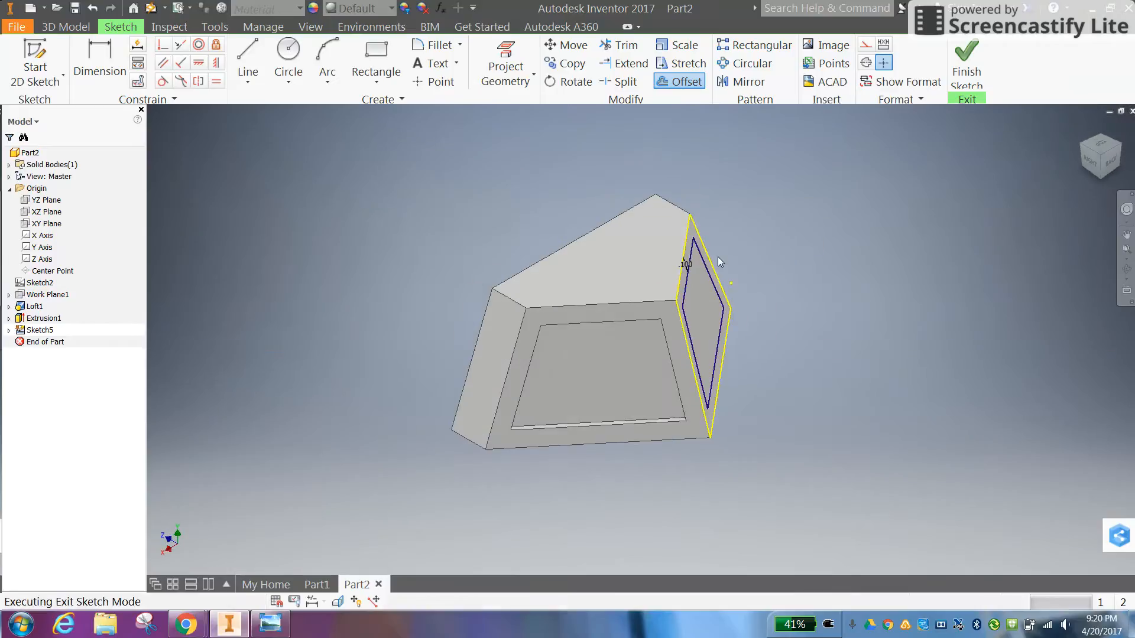
Extrude the inner trapezoid as a cut 0.05 in deep into the second angled face
key(e)
click(696, 302)
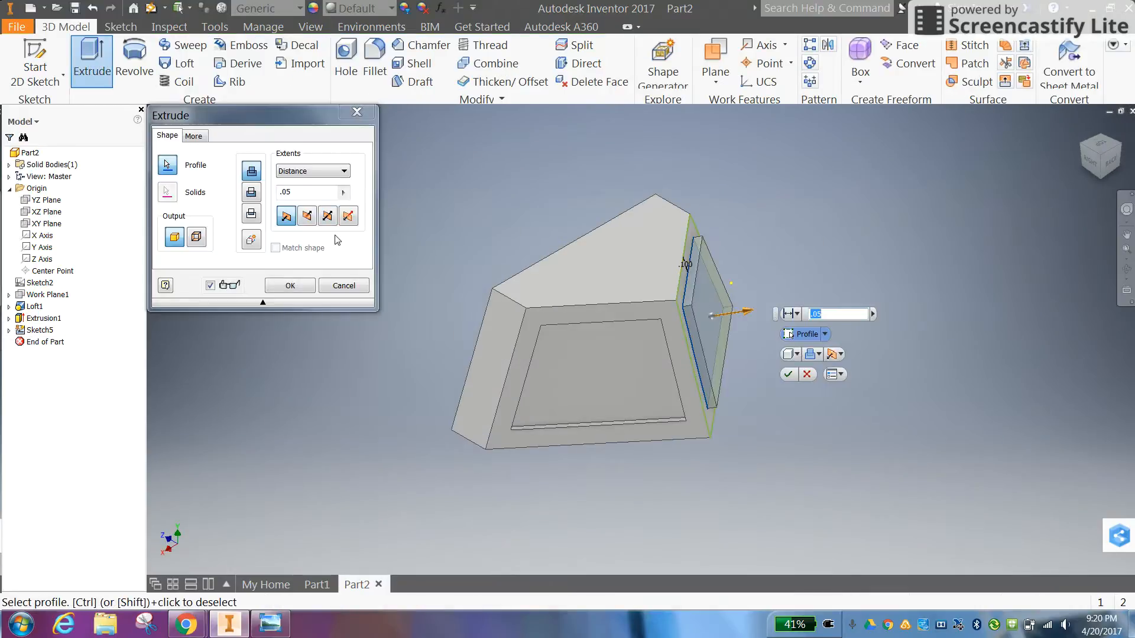
click(288, 286)
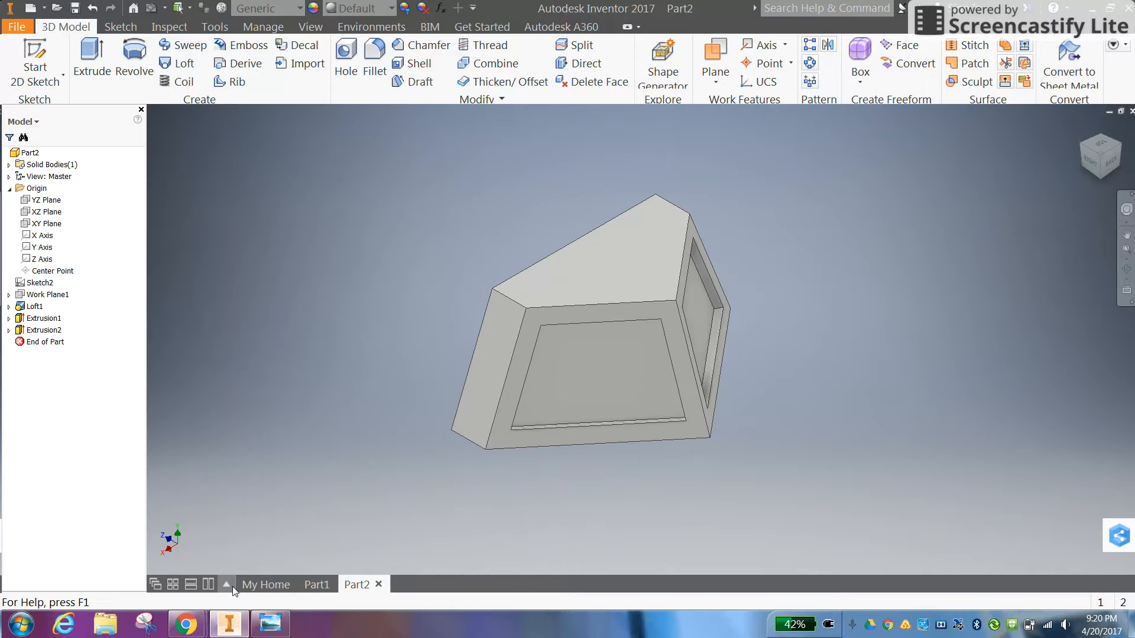
Consult the Cow Catcher drawing, and shell the body to a 0.1 in wall thickness with the bottom face removed
click(230, 625)
click(229, 625)
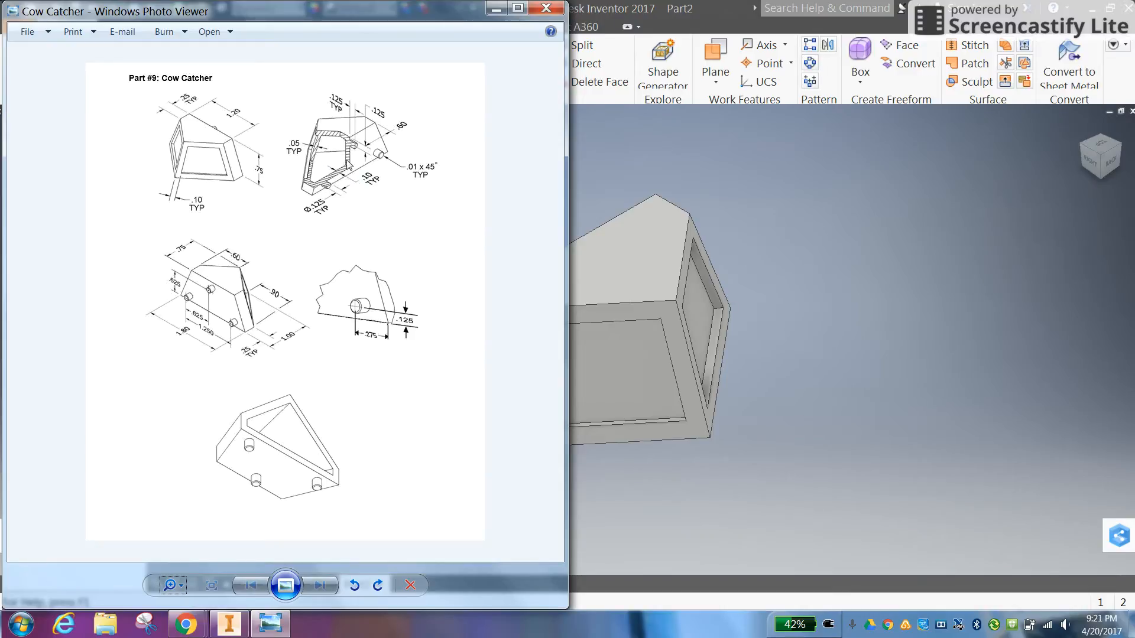
click(850, 218)
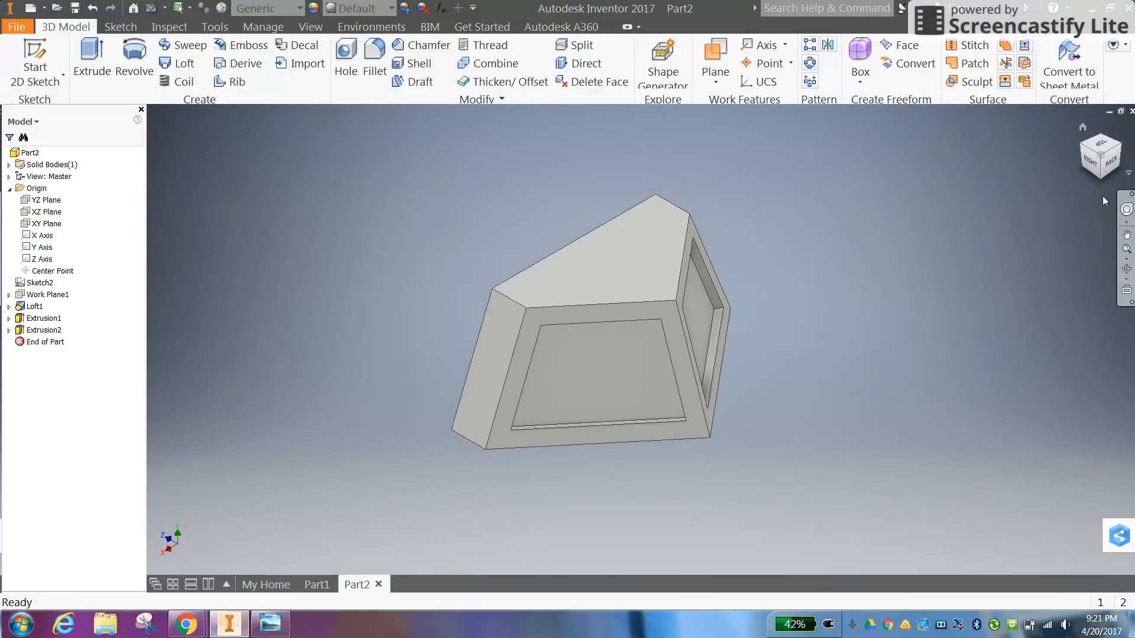
click(1099, 181)
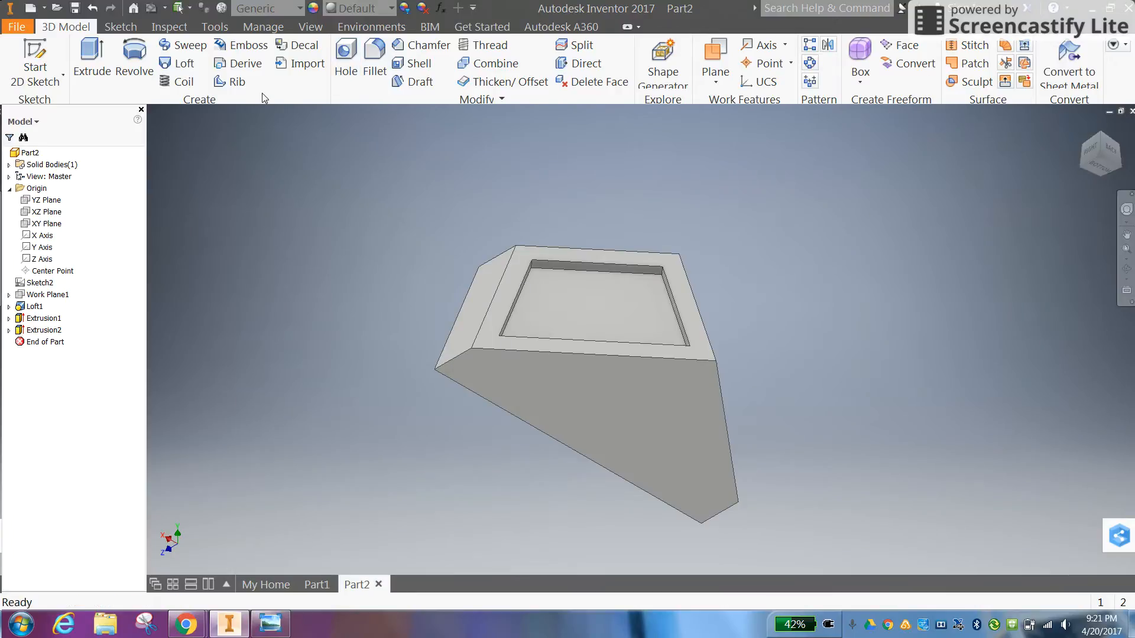
click(417, 65)
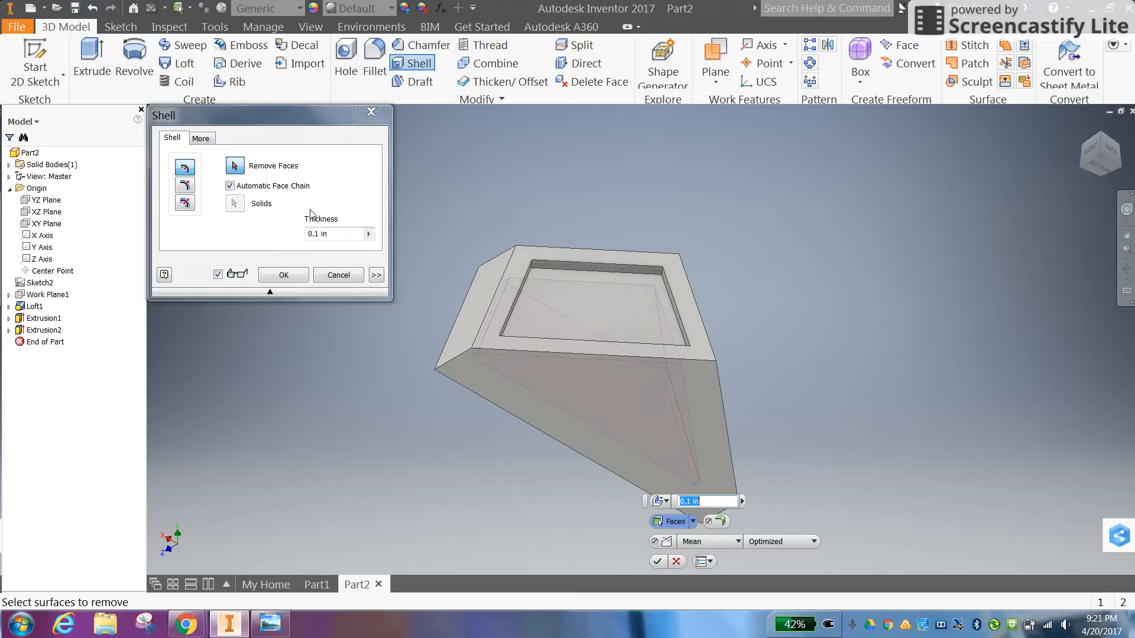
click(647, 421)
click(605, 413)
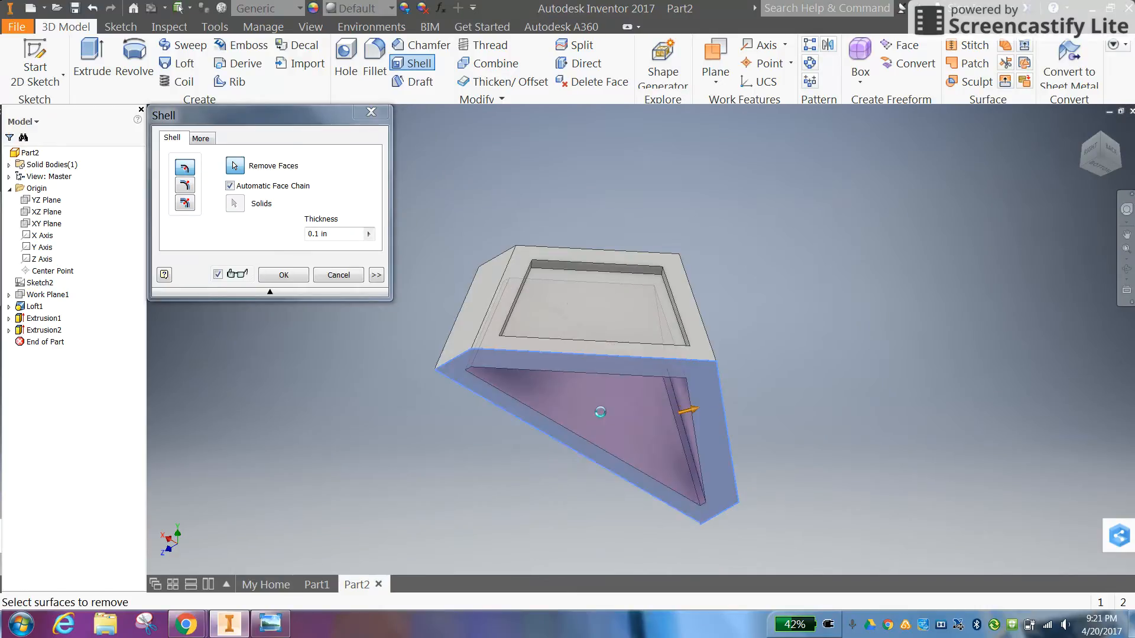
Examine the shelled cavity straight from below with the body's point facing up, and compare it with the Cow Catcher drawing
click(1123, 237)
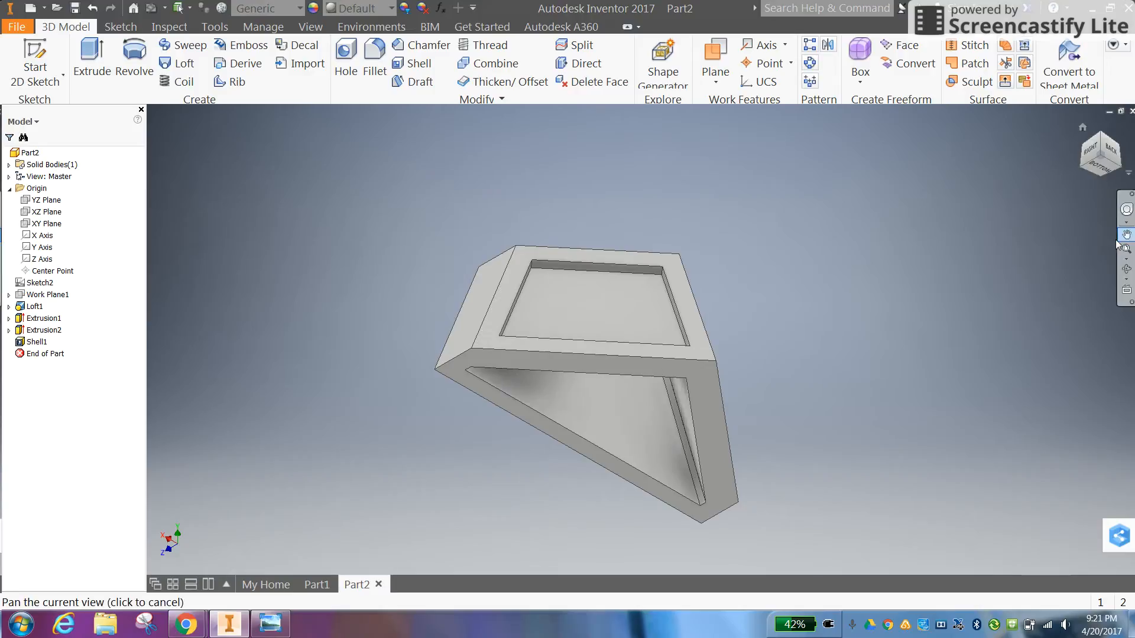
click(1101, 169)
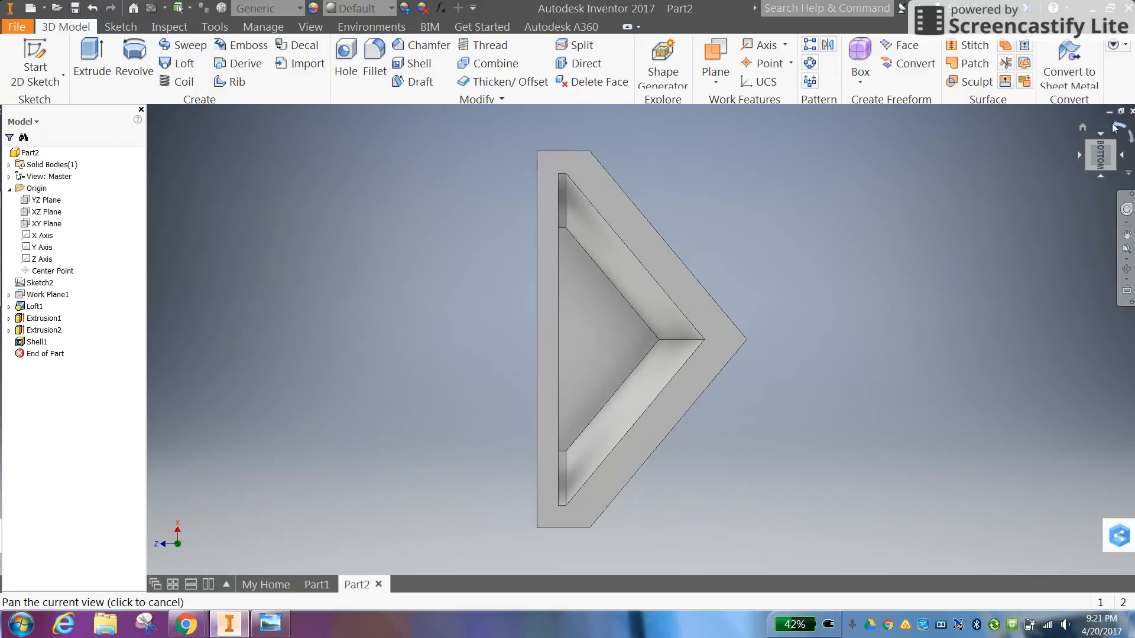
click(1117, 125)
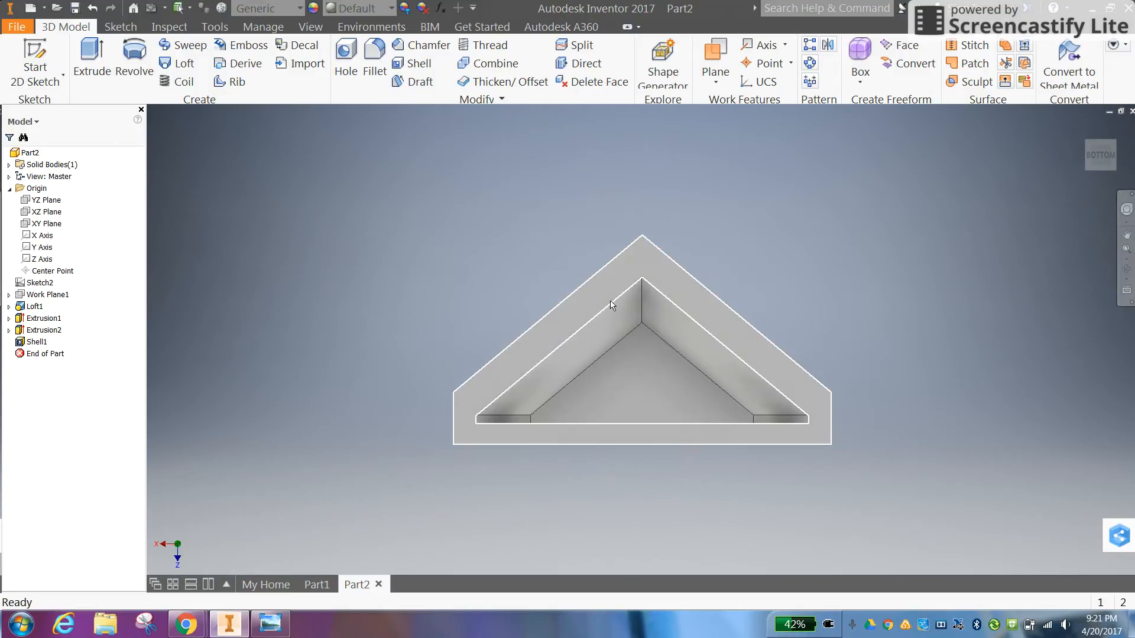
click(228, 623)
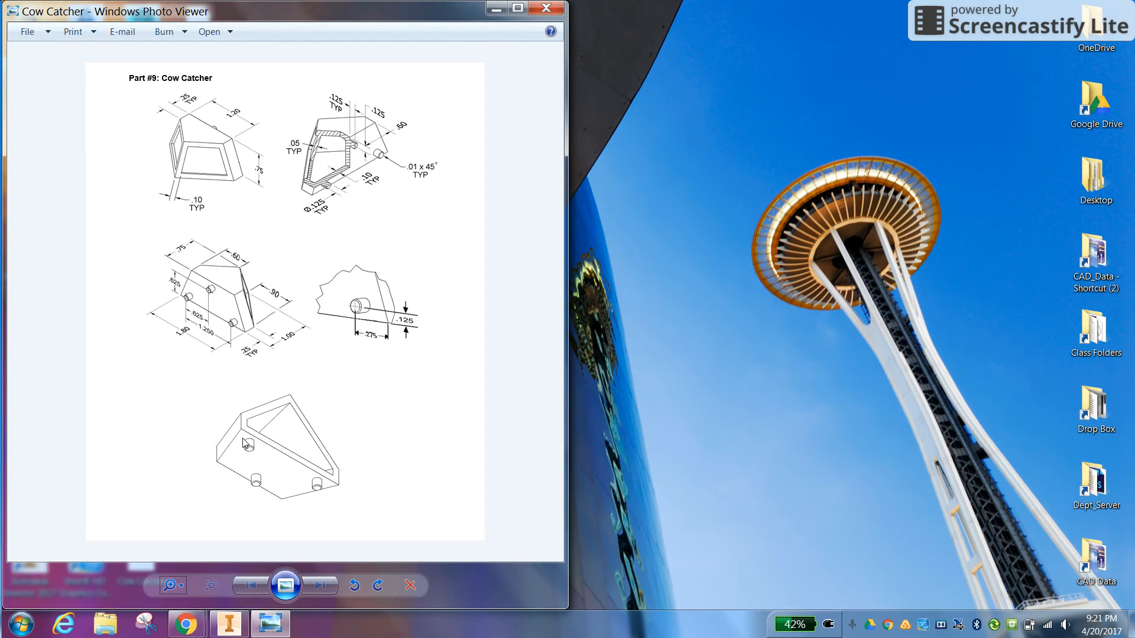
click(270, 623)
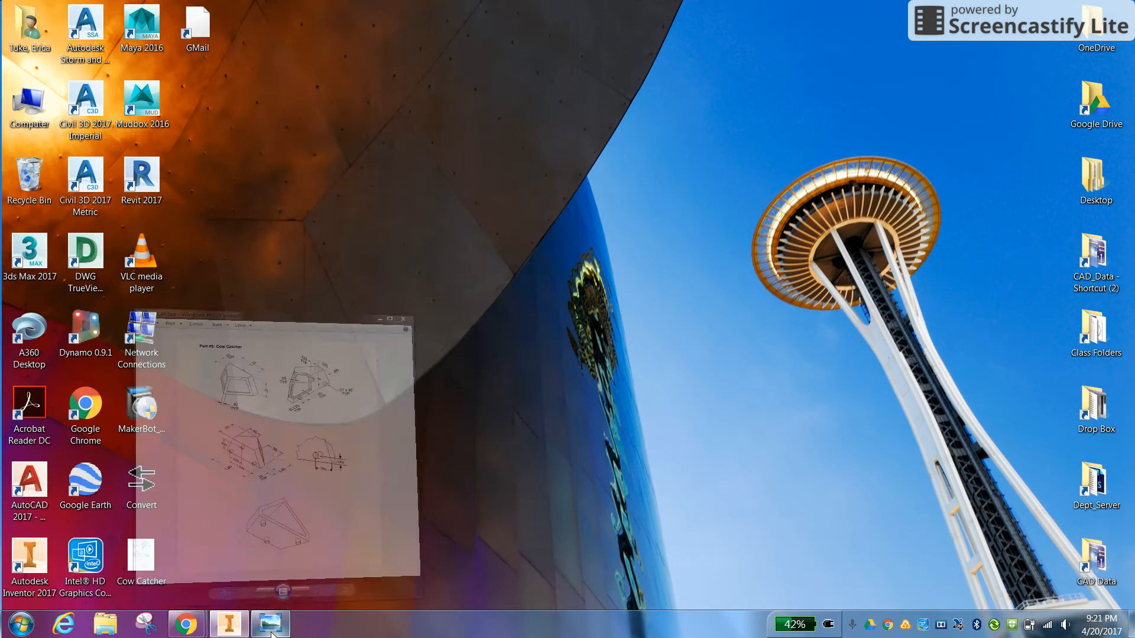
click(271, 623)
click(225, 623)
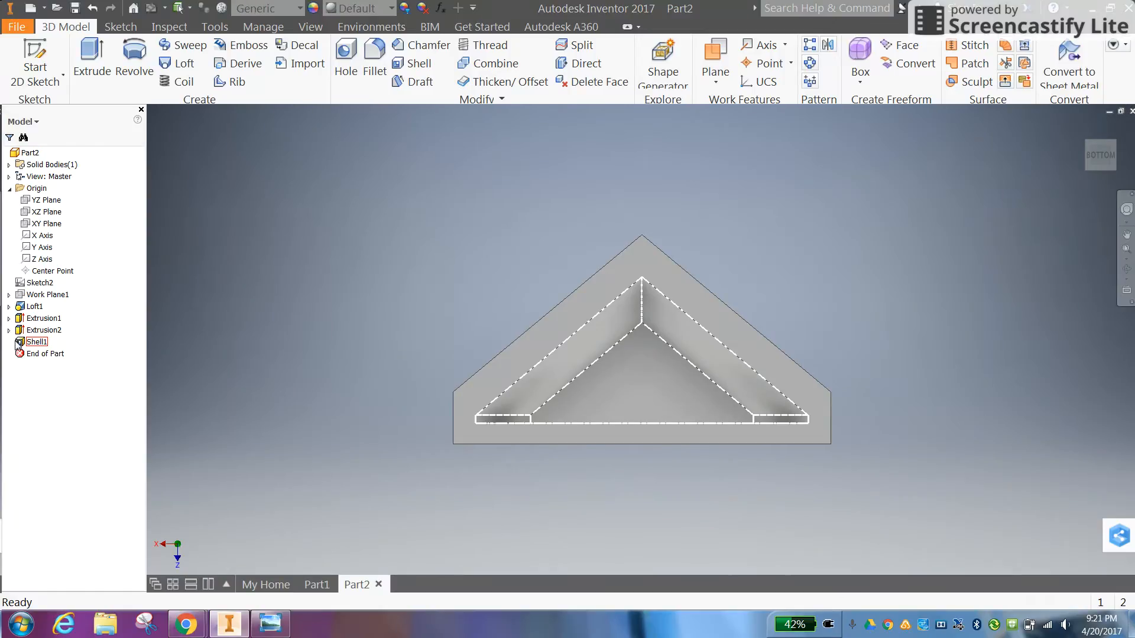
Reorder the feature history so that the shell comes directly after the loft, before both recess cuts
click(589, 226)
drag(19, 343, 24, 319)
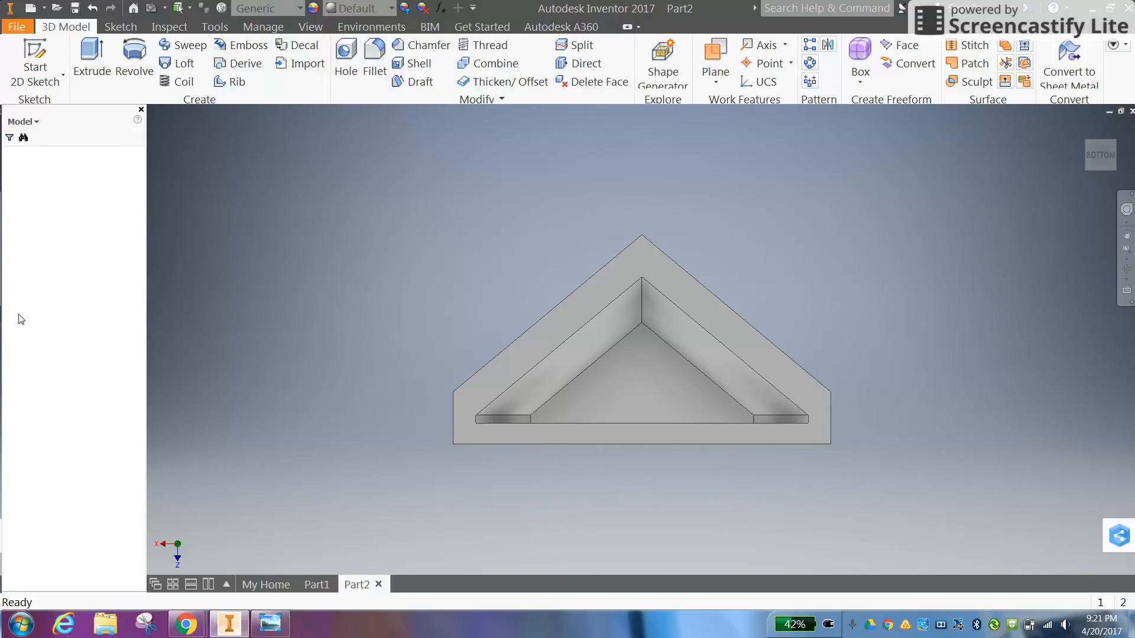
click(47, 319)
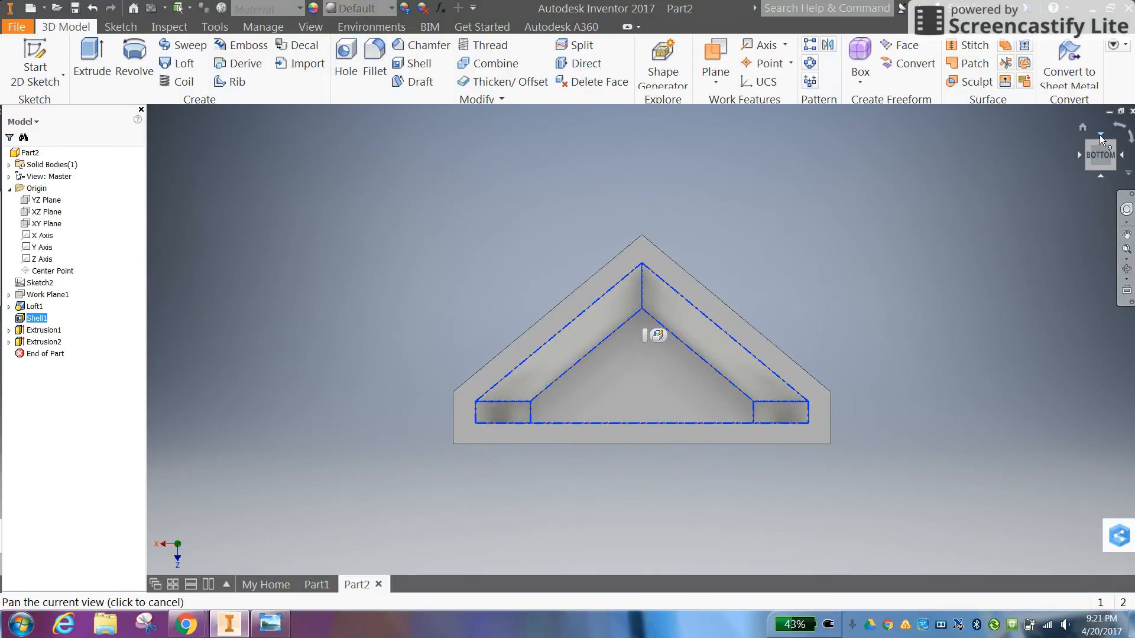
Turn the model past the recessed faces to its large flat front face
click(1100, 134)
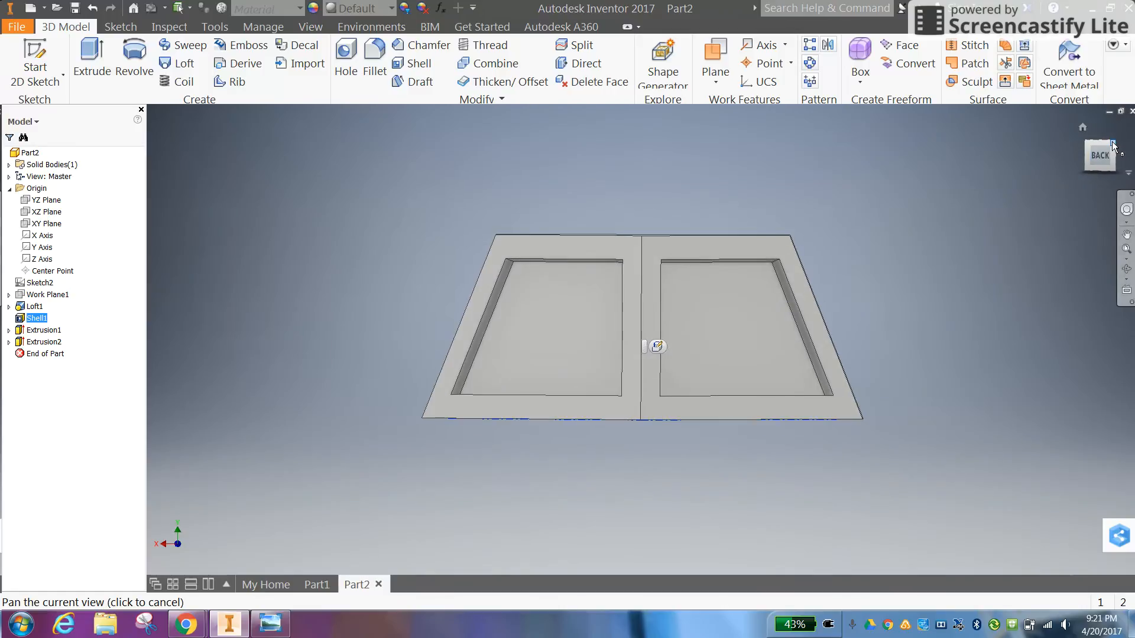
click(1113, 146)
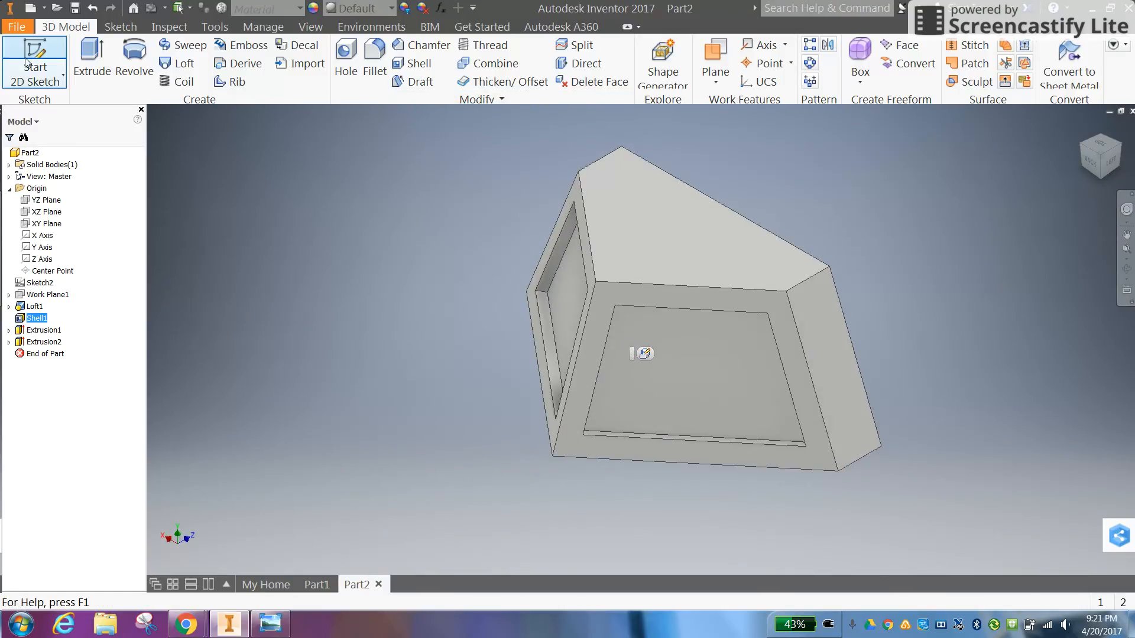
shift+middle_drag(786, 140, 785, 338)
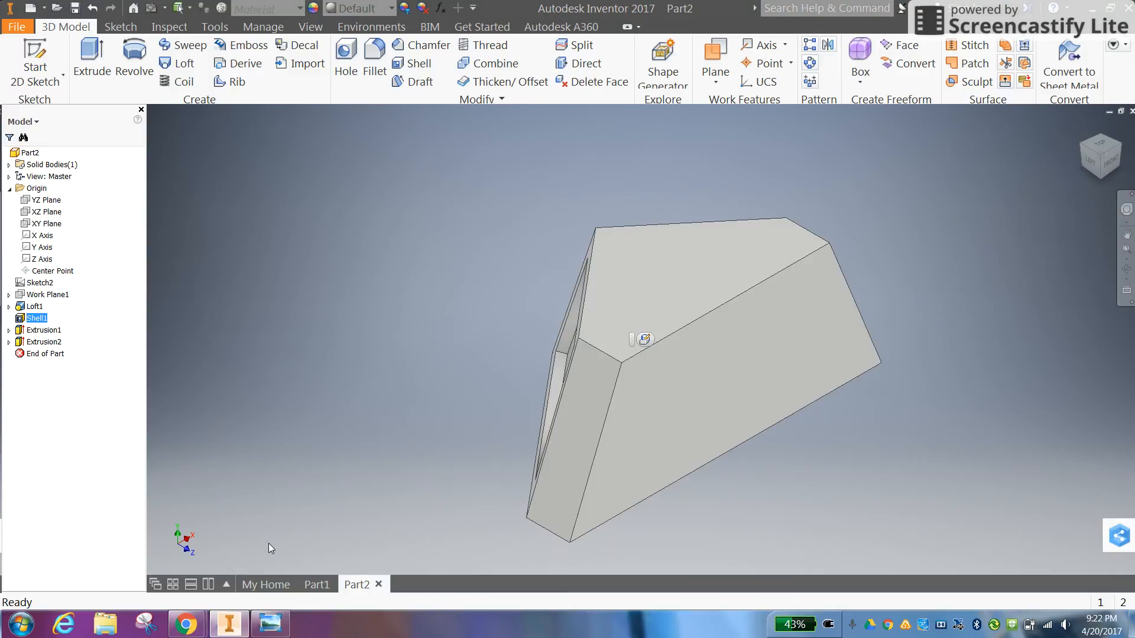
mouse_move(219, 630)
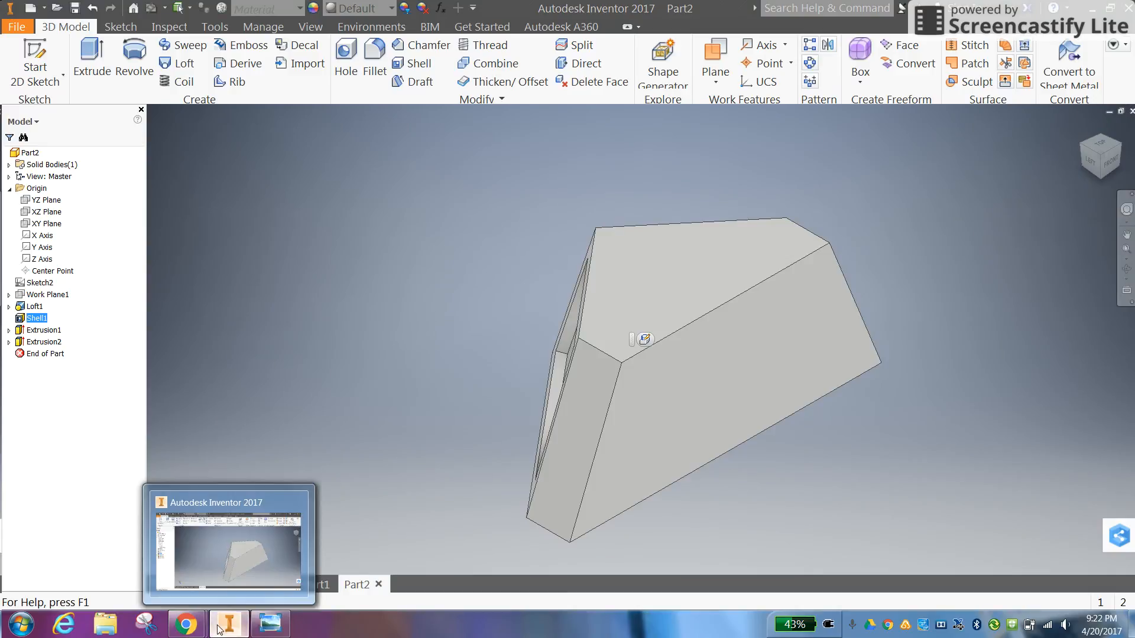